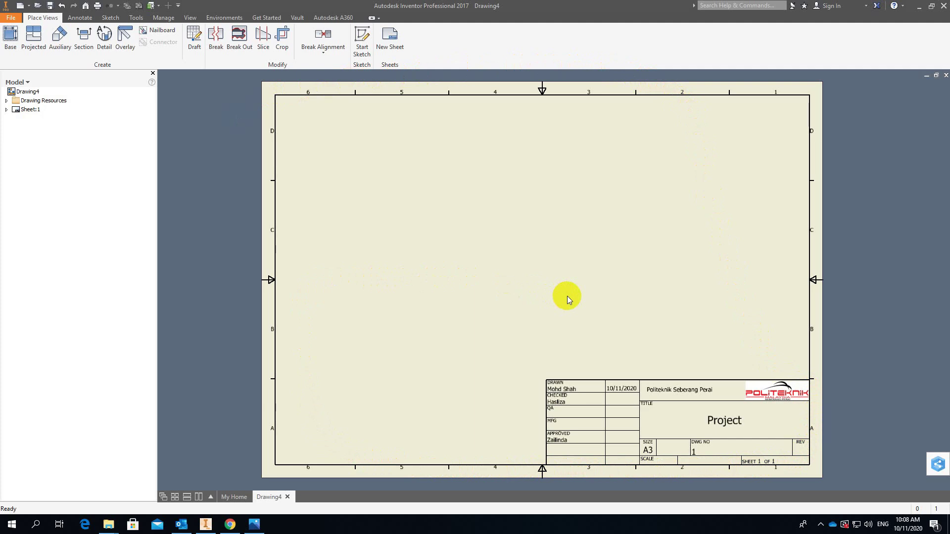
Step: Start a base view and browse for its model file to the PROJECT-20201022 folder inside Assembly Video
{"action": "left_click", "coordinate": [11, 40]}
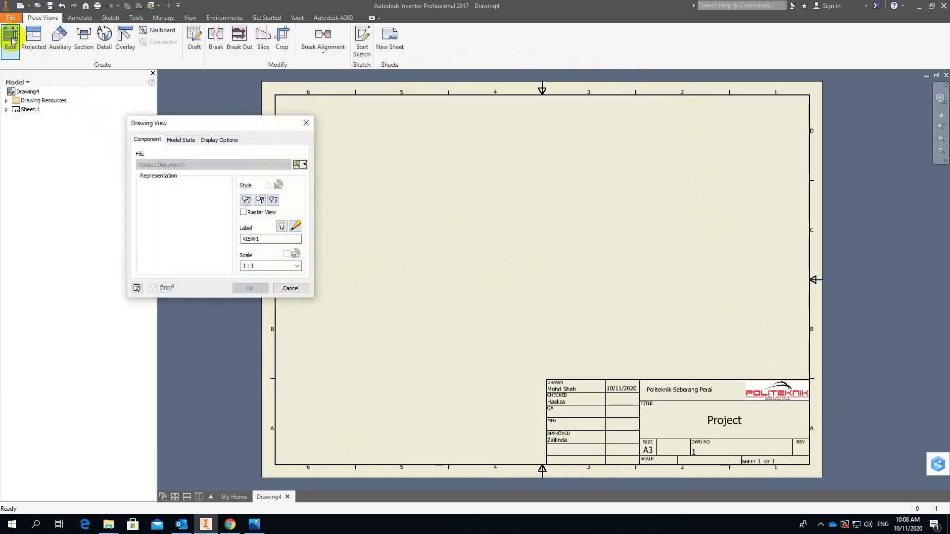
{"action": "mouse_move", "coordinate": [205, 124]}
{"action": "left_mouse_down"}
{"action": "mouse_move", "coordinate": [340, 99]}
{"action": "mouse_move", "coordinate": [392, 107]}
{"action": "left_mouse_up"}
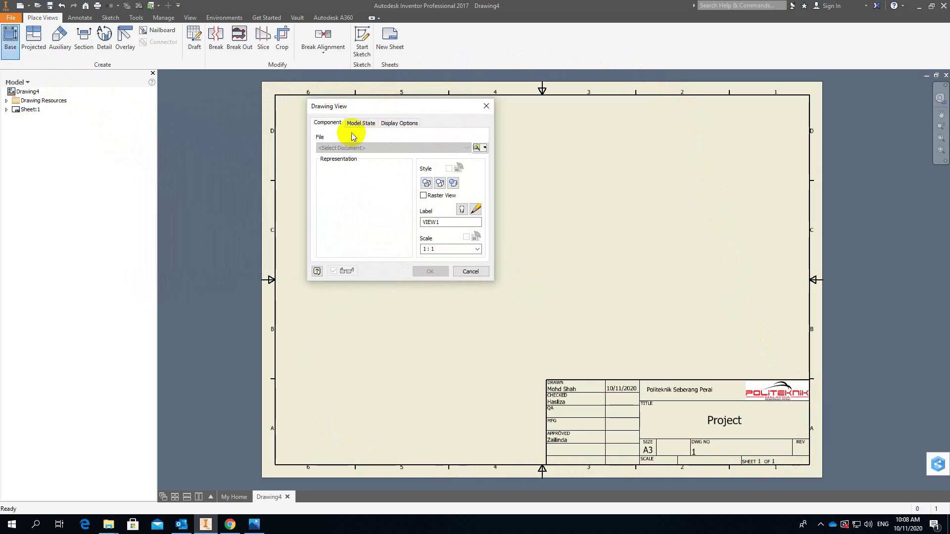
{"action": "left_click", "coordinate": [483, 149]}
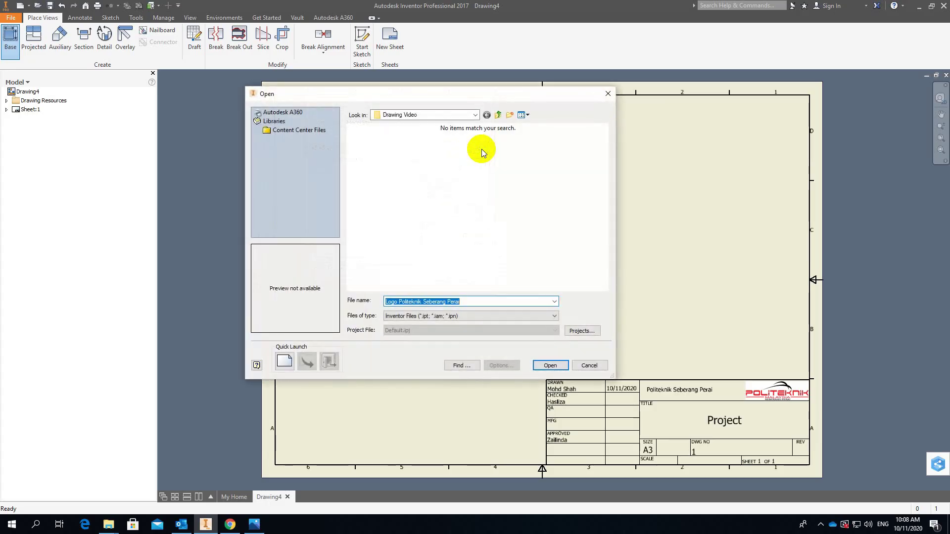
{"action": "left_click", "coordinate": [499, 118]}
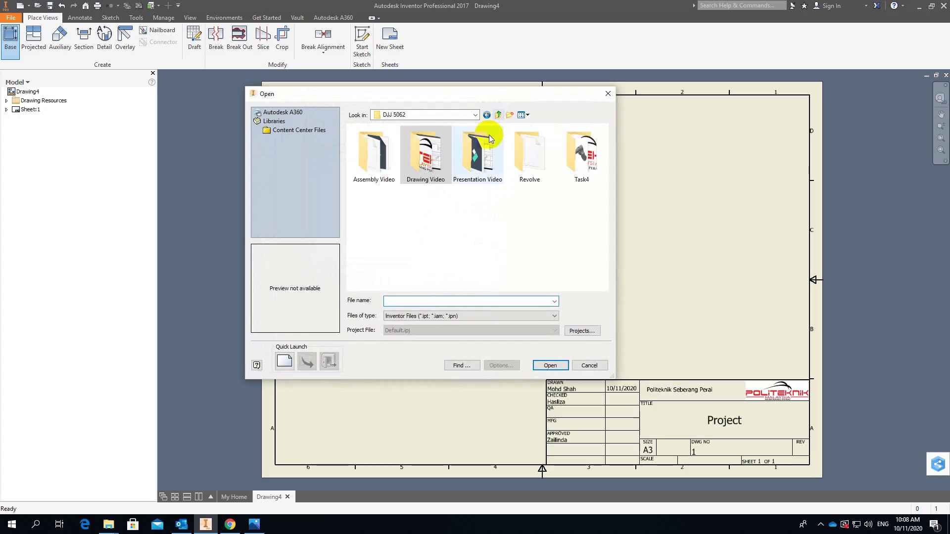
{"action": "double_click", "coordinate": [436, 163]}
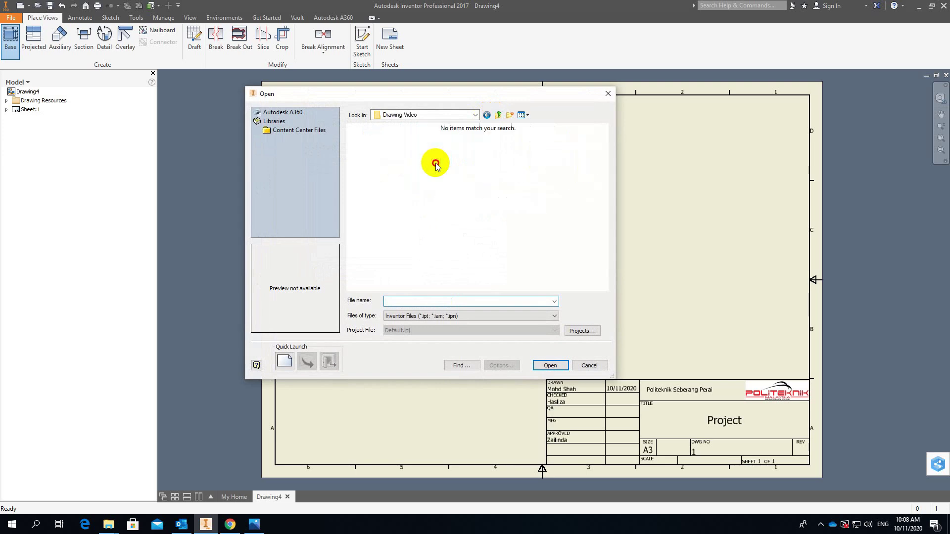
{"action": "left_click", "coordinate": [487, 114]}
{"action": "double_click", "coordinate": [379, 151]}
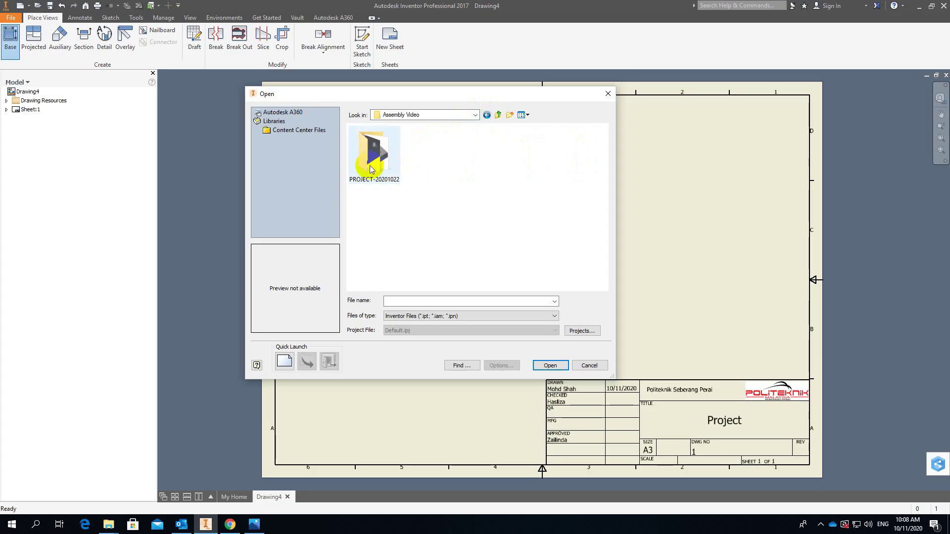
{"action": "double_click", "coordinate": [371, 167]}
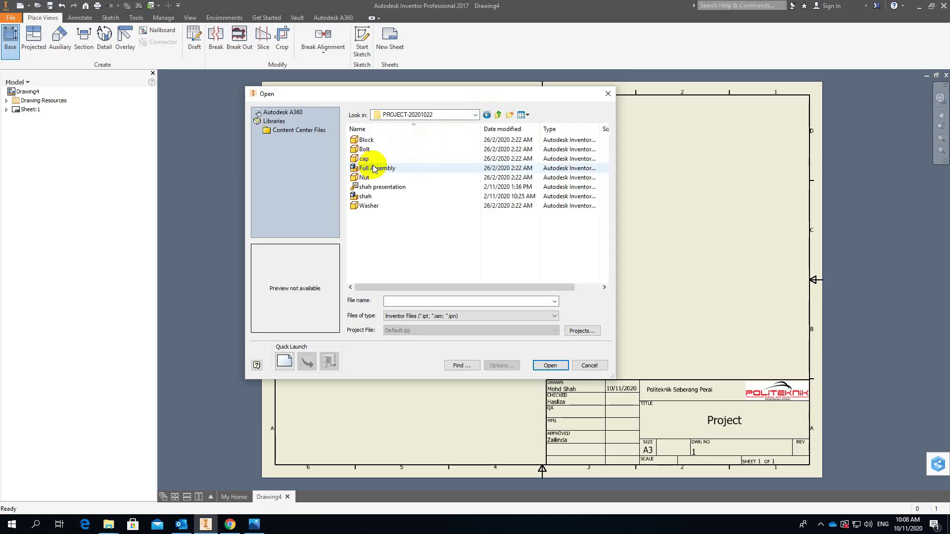
Step: Load the Block part as the model for the base view
{"action": "left_click", "coordinate": [379, 140]}
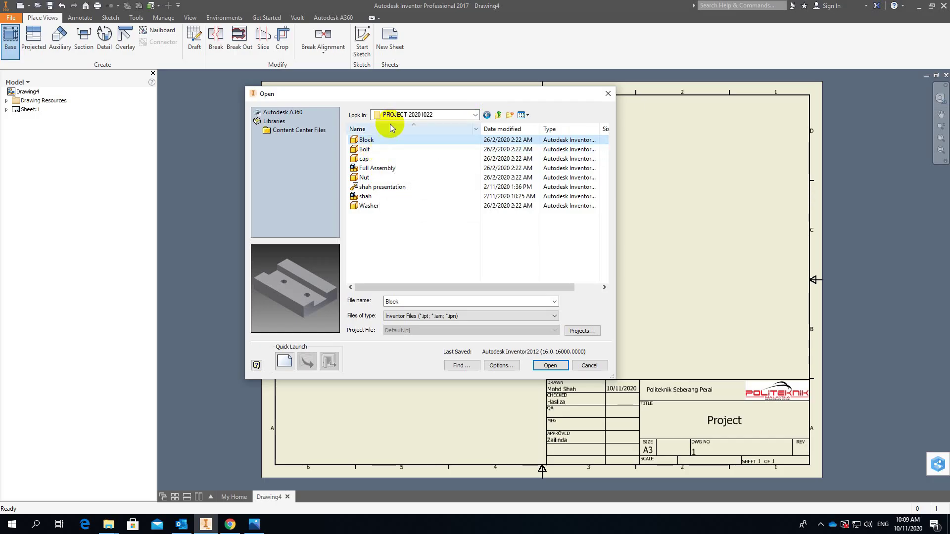
{"action": "left_click", "coordinate": [365, 140]}
{"action": "left_click", "coordinate": [395, 149]}
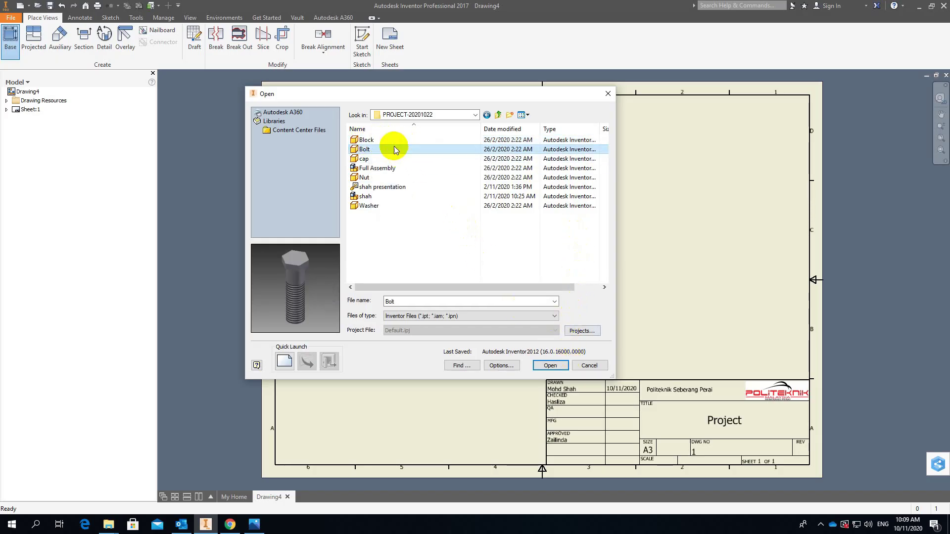
{"action": "left_click", "coordinate": [393, 140]}
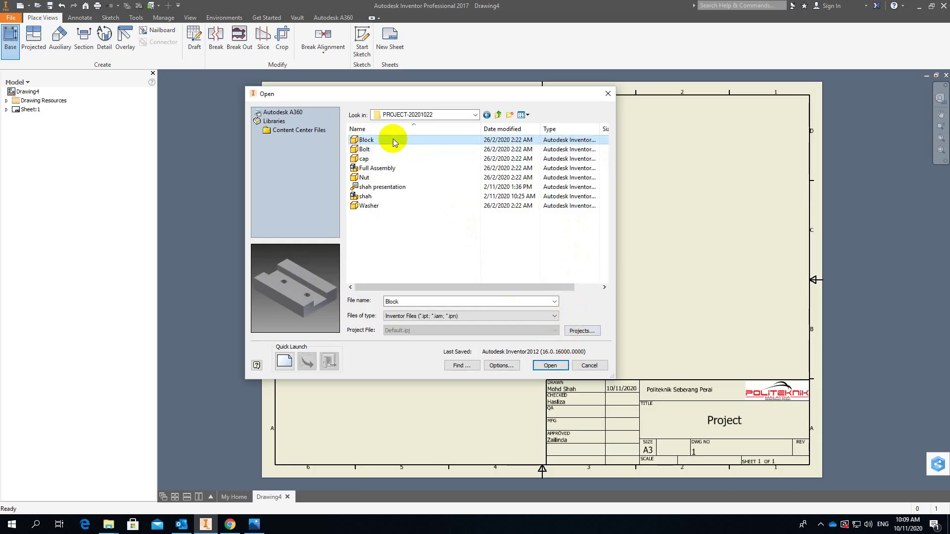
{"action": "left_click", "coordinate": [553, 365]}
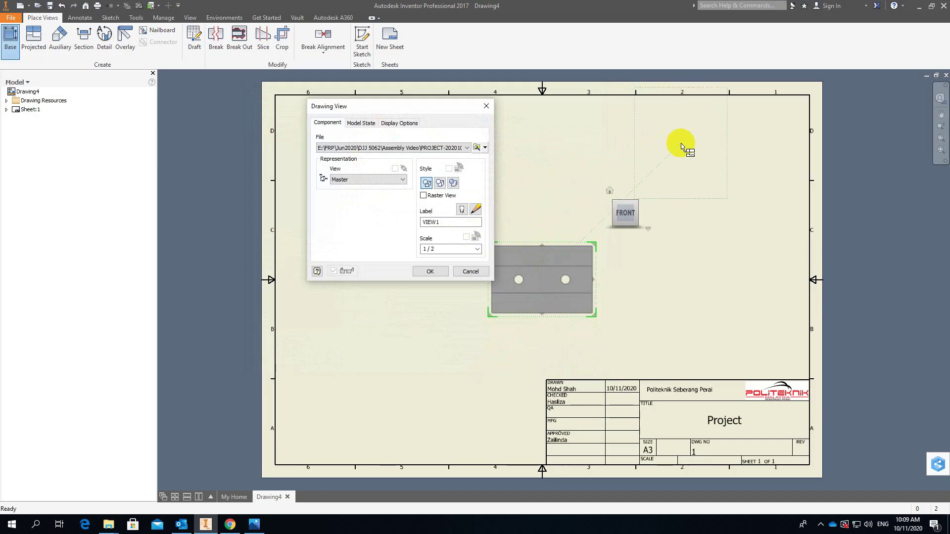
Step: Orient the block's base view to the isometric home view and place it in the upper-right area of the sheet
{"action": "mouse_move", "coordinate": [652, 198]}
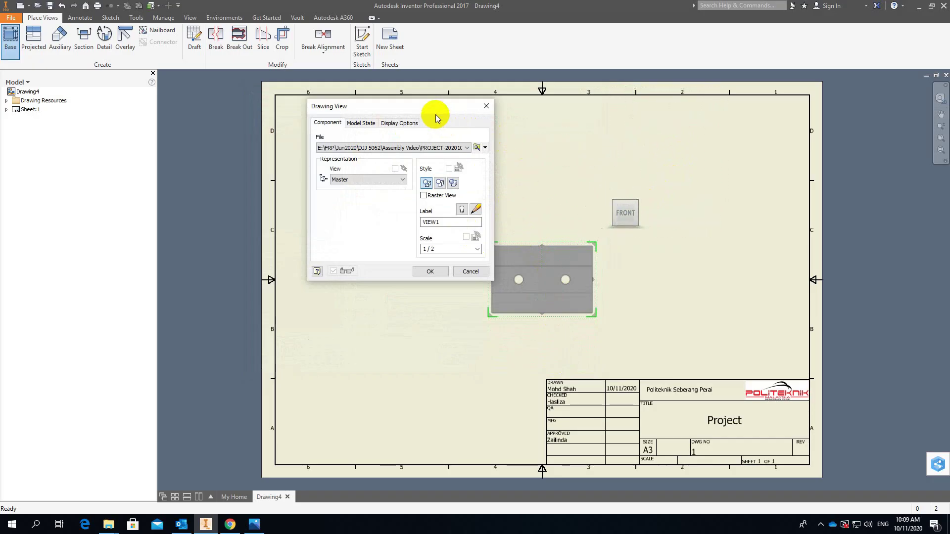
{"action": "left_click_drag", "start_coordinate": [433, 108], "coordinate": [305, 102]}
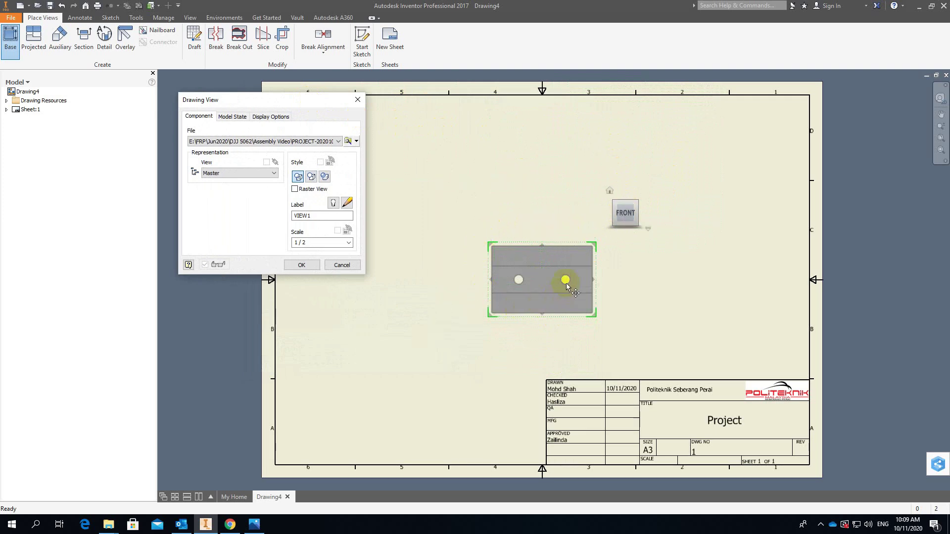
{"action": "left_click", "coordinate": [609, 191]}
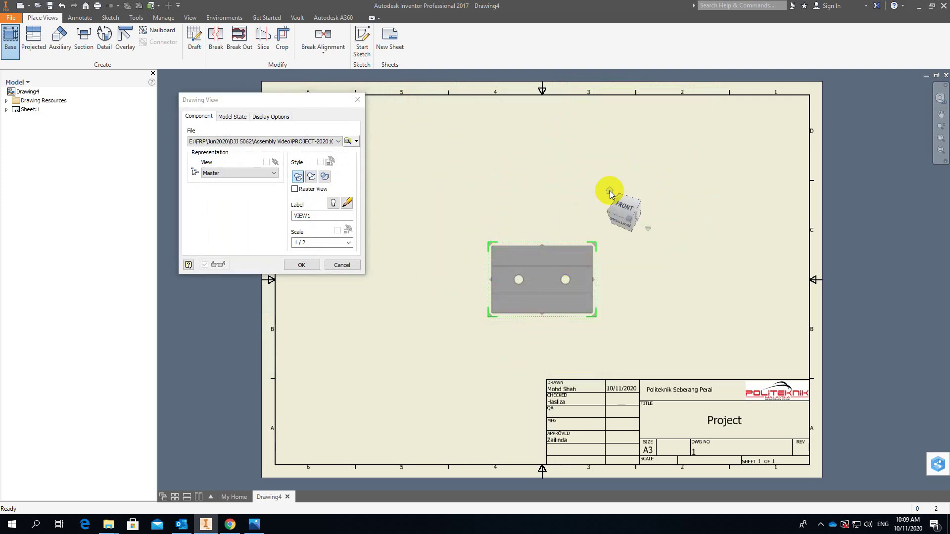
{"action": "left_click", "coordinate": [612, 207]}
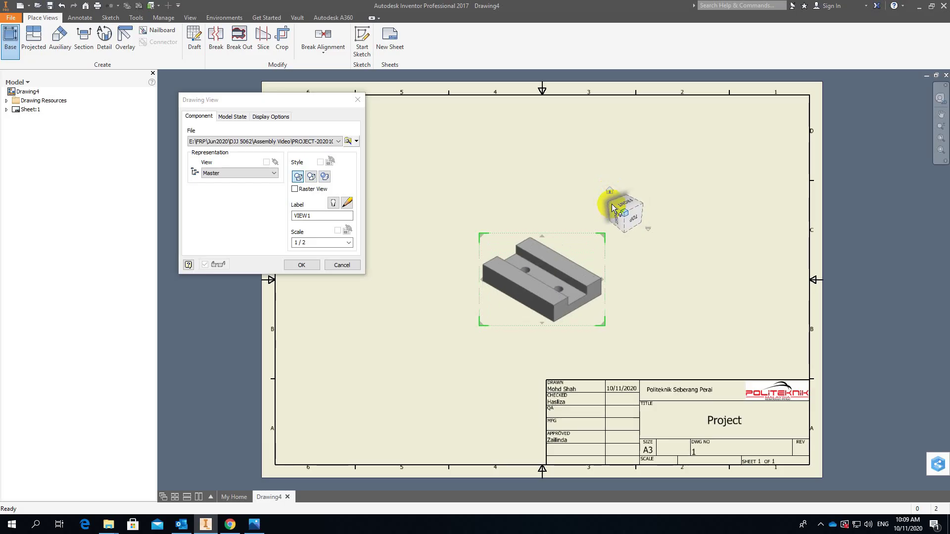
{"action": "left_click", "coordinate": [610, 207]}
{"action": "left_click", "coordinate": [612, 190]}
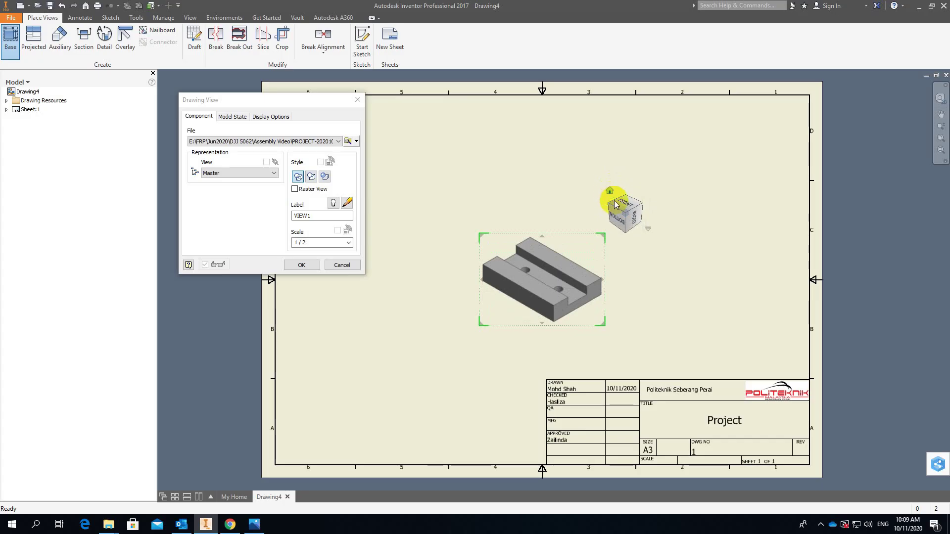
{"action": "left_click", "coordinate": [616, 215]}
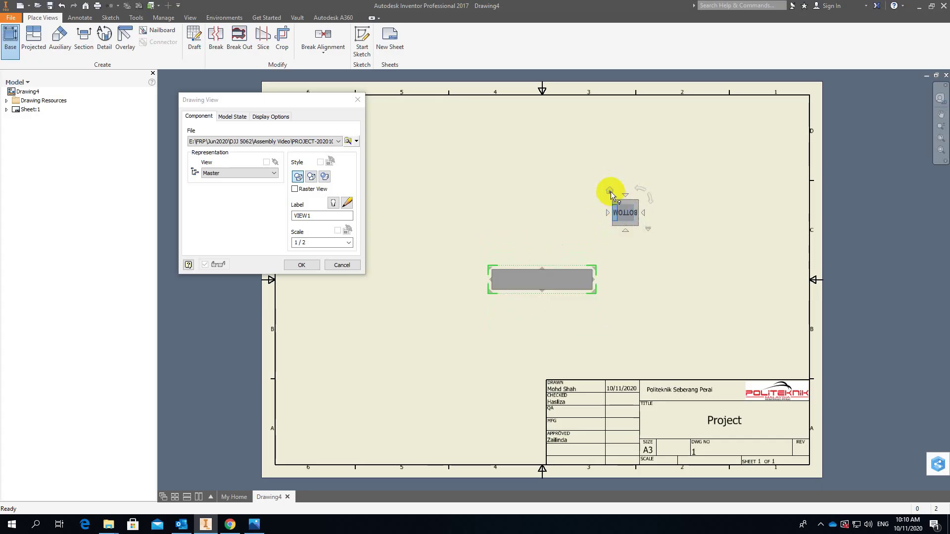
{"action": "left_click", "coordinate": [610, 190]}
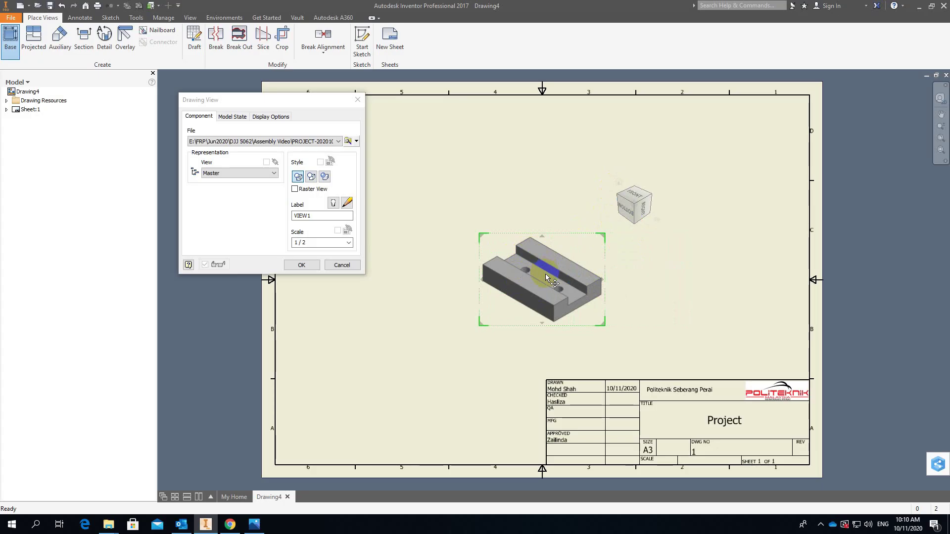
{"action": "left_click_drag", "start_coordinate": [545, 274], "coordinate": [691, 192]}
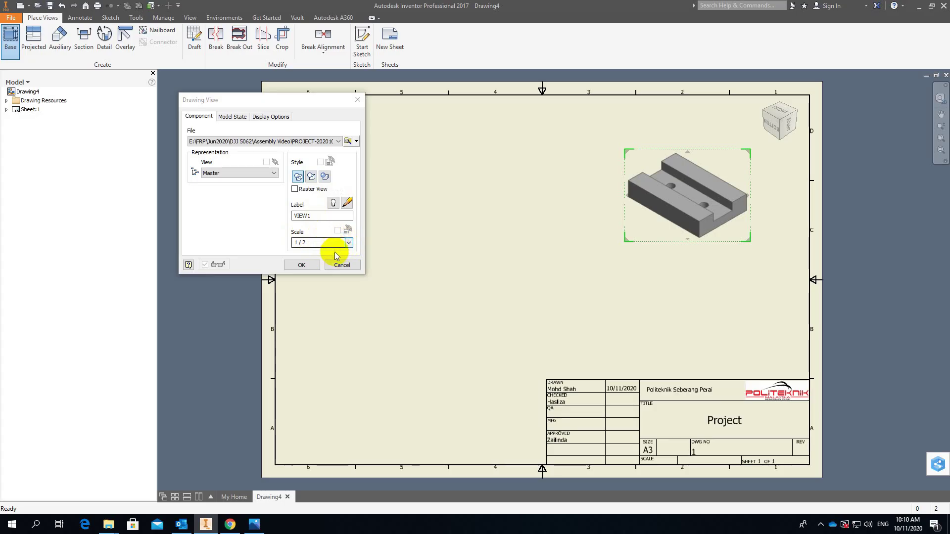
{"action": "left_click", "coordinate": [302, 265]}
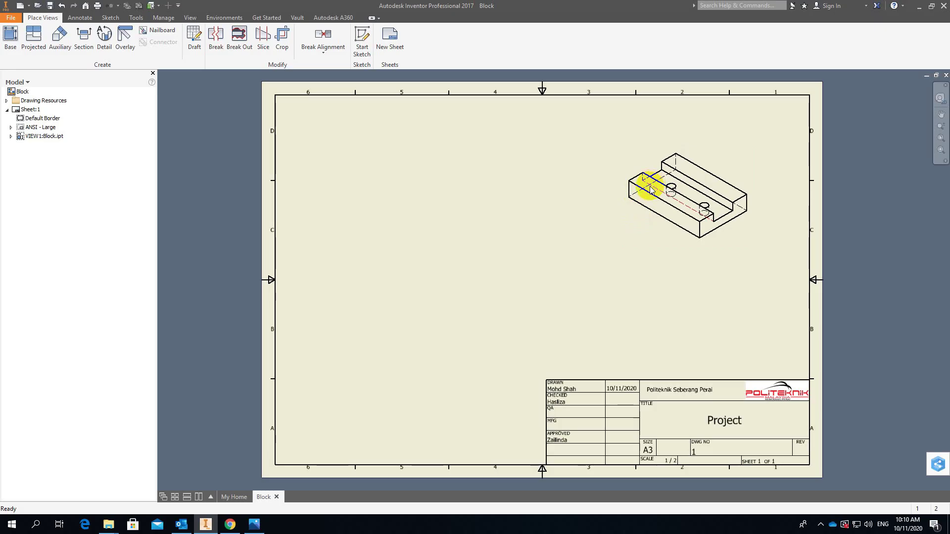
Step: Change the isometric block view's style to shaded with hidden lines removed
{"action": "double_click", "coordinate": [672, 248]}
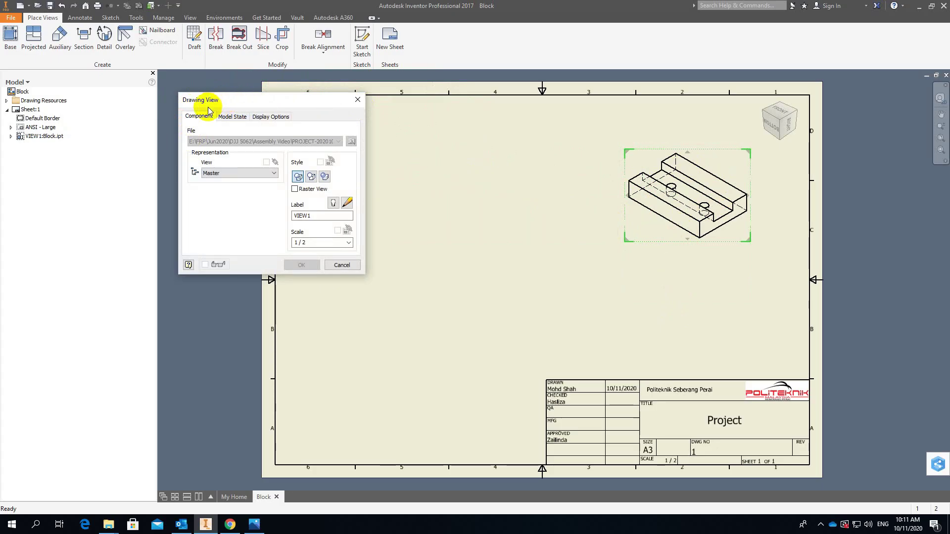
{"action": "left_click", "coordinate": [311, 177]}
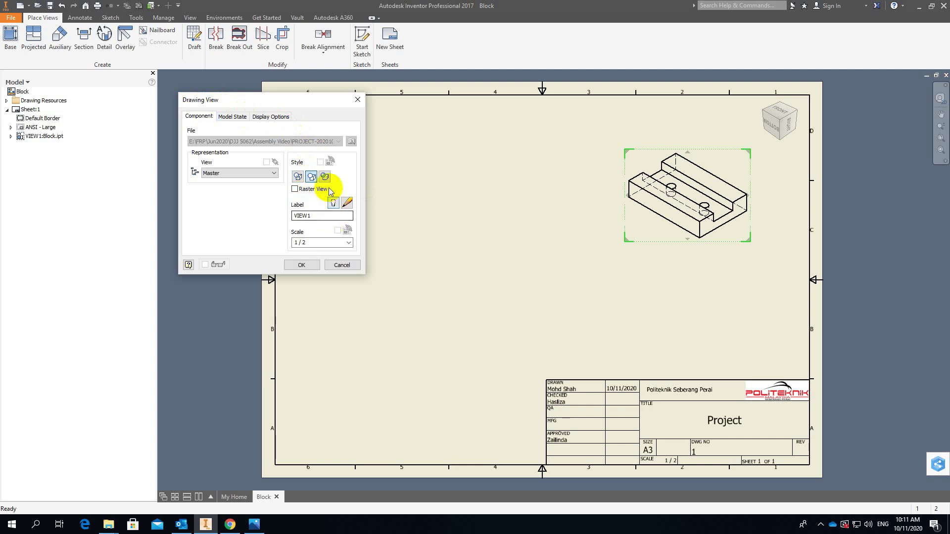
{"action": "left_click", "coordinate": [325, 177]}
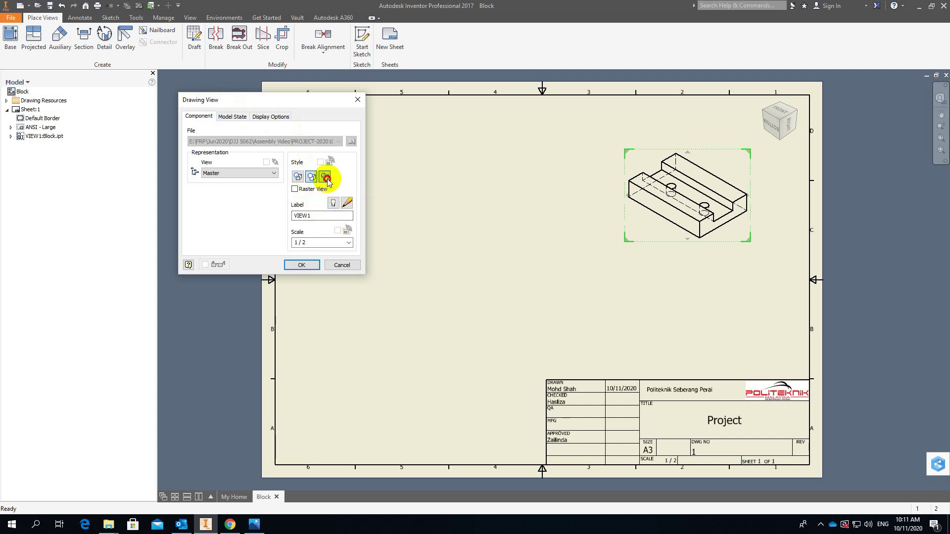
{"action": "left_click", "coordinate": [312, 265]}
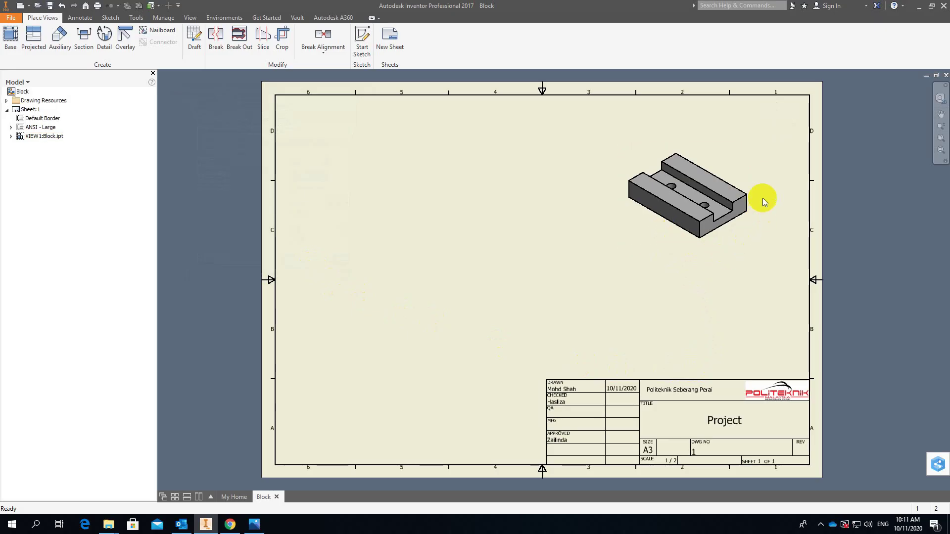
Step: Try the scales 1:1, 3:1 and 1/4 on the isometric block view, finishing with a scale of 1/2
{"action": "left_click", "coordinate": [643, 208]}
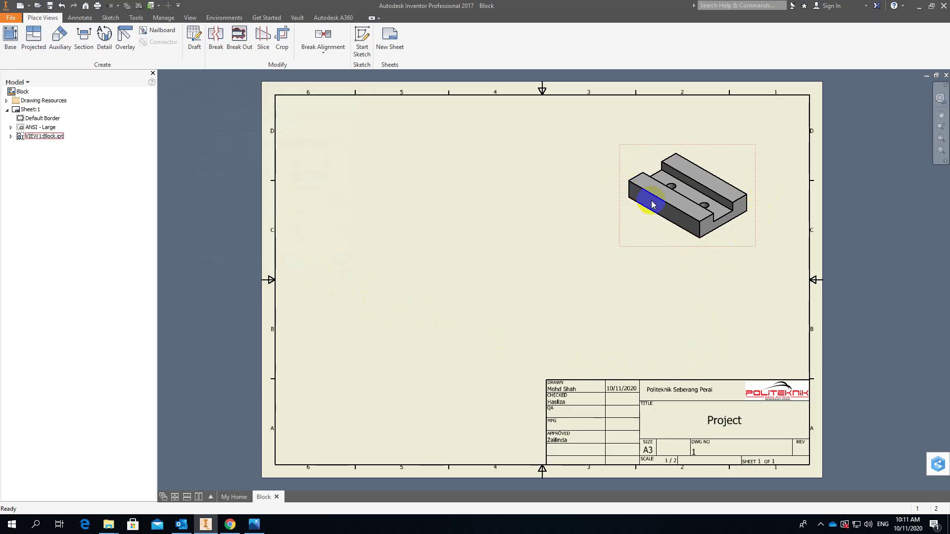
{"action": "double_click", "coordinate": [659, 247]}
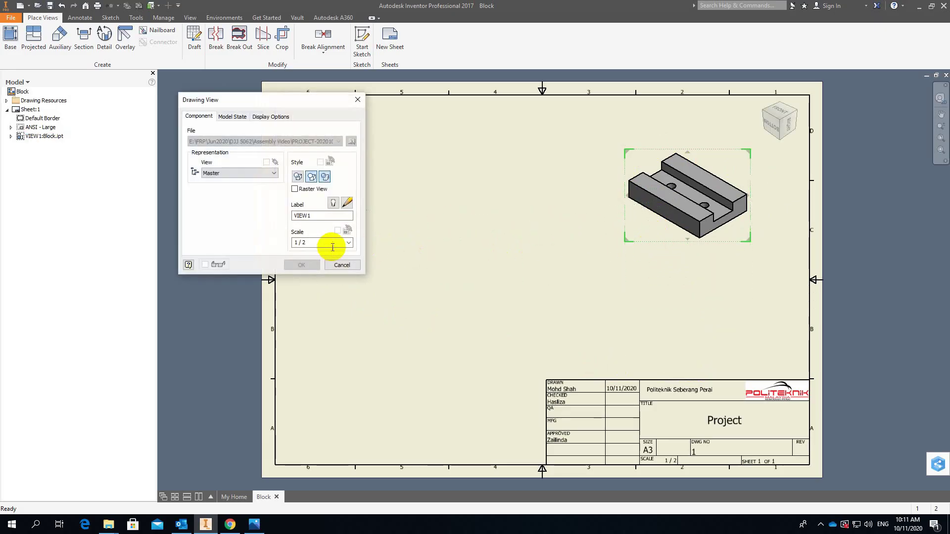
{"action": "left_click", "coordinate": [349, 242]}
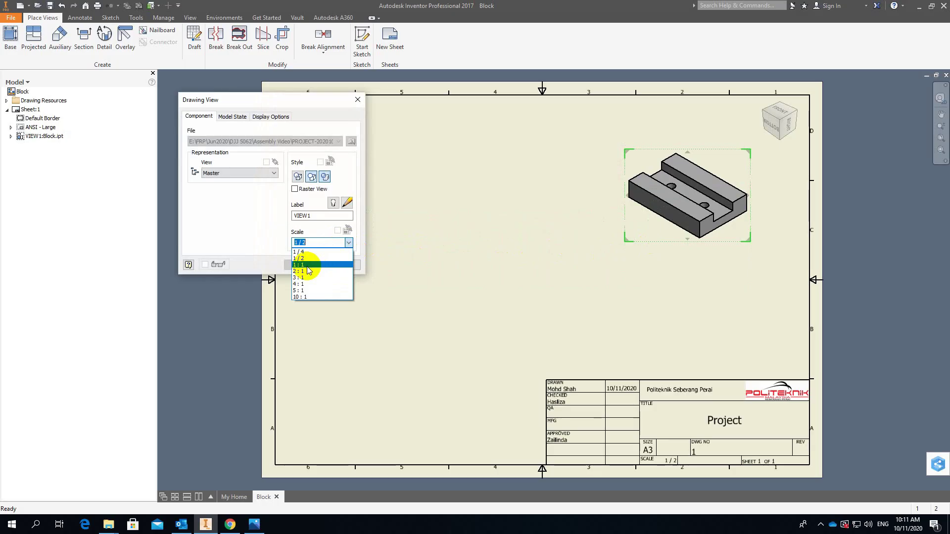
{"action": "left_click", "coordinate": [305, 265]}
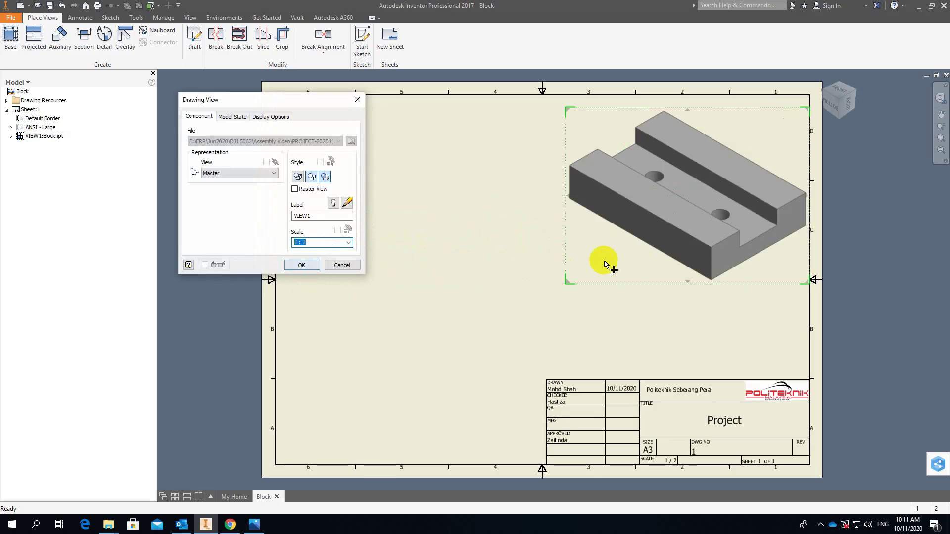
{"action": "left_click", "coordinate": [349, 242]}
{"action": "left_click", "coordinate": [314, 277]}
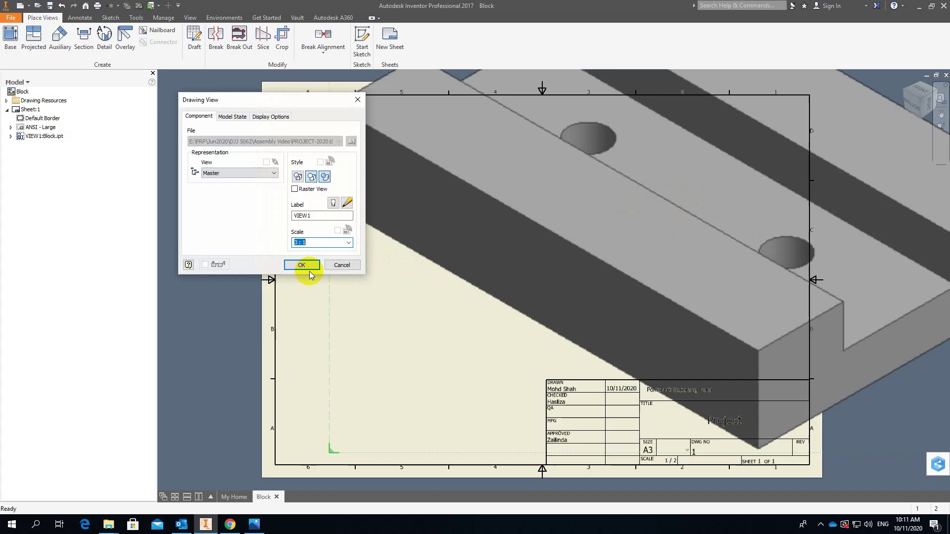
{"action": "left_click", "coordinate": [350, 243]}
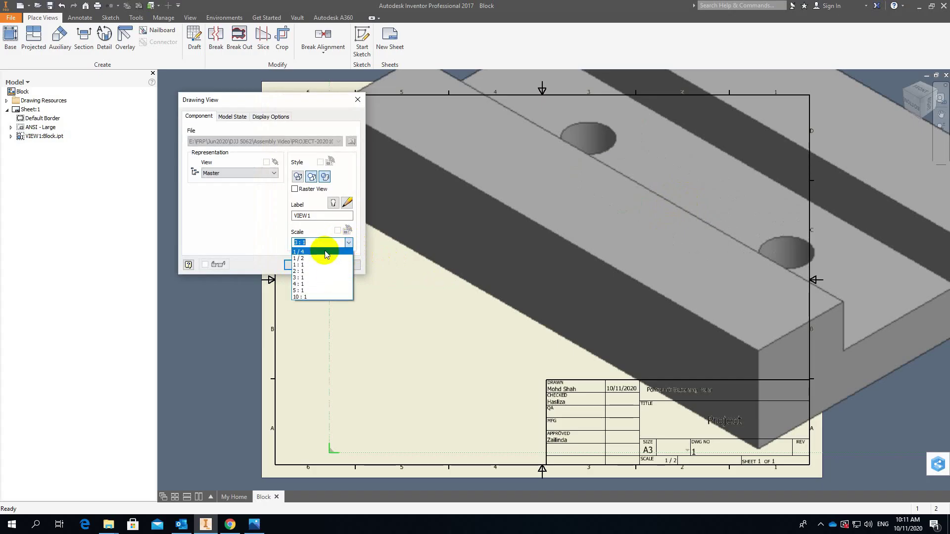
{"action": "left_click", "coordinate": [302, 265]}
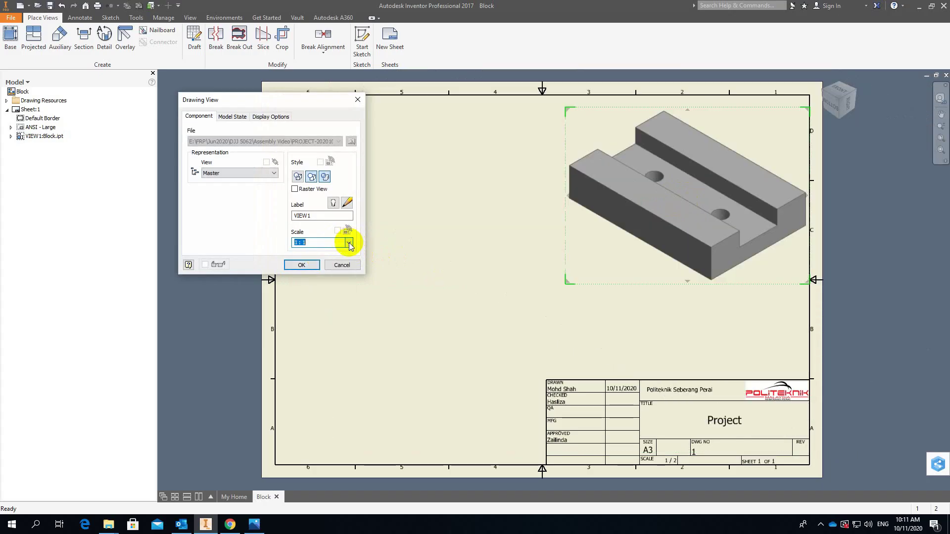
{"action": "left_click", "coordinate": [348, 242]}
{"action": "left_click", "coordinate": [311, 251]}
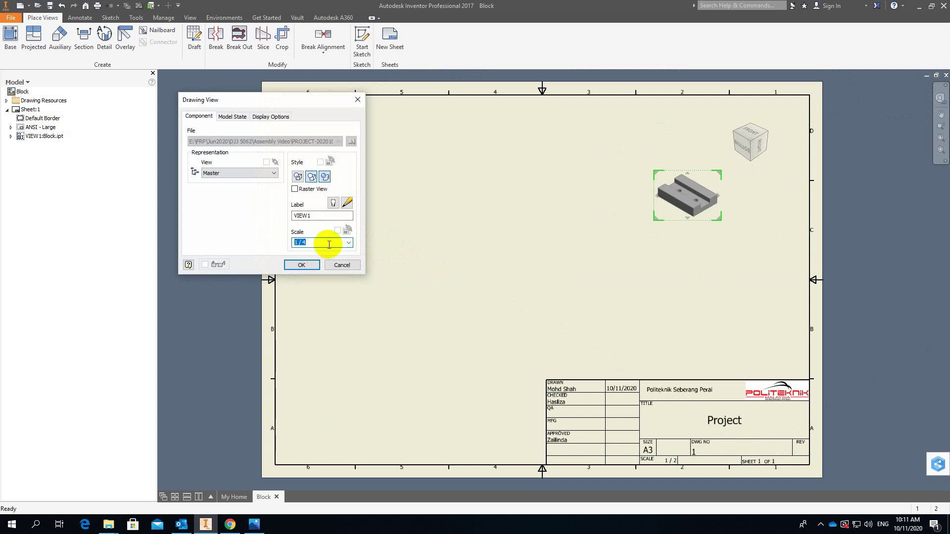
{"action": "left_click", "coordinate": [349, 243]}
{"action": "left_click", "coordinate": [302, 266]}
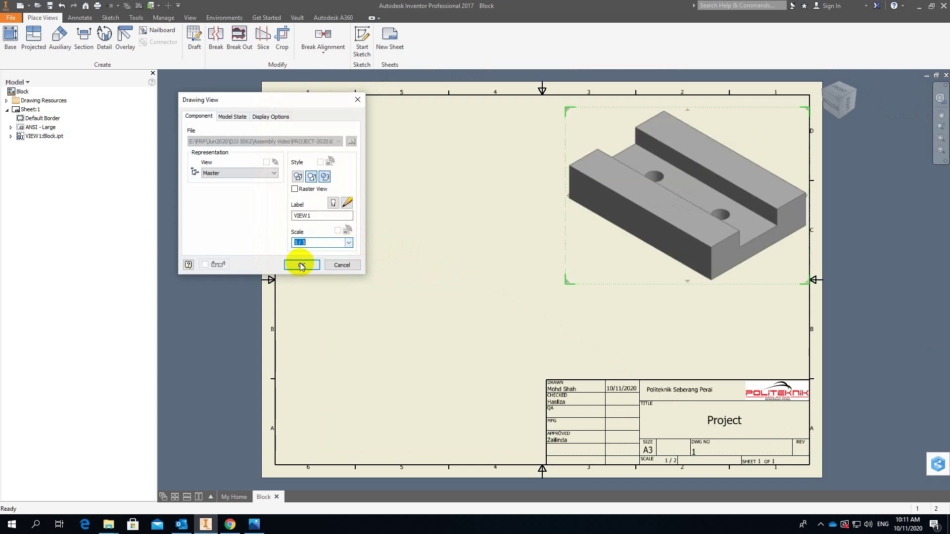
{"action": "left_click", "coordinate": [348, 243]}
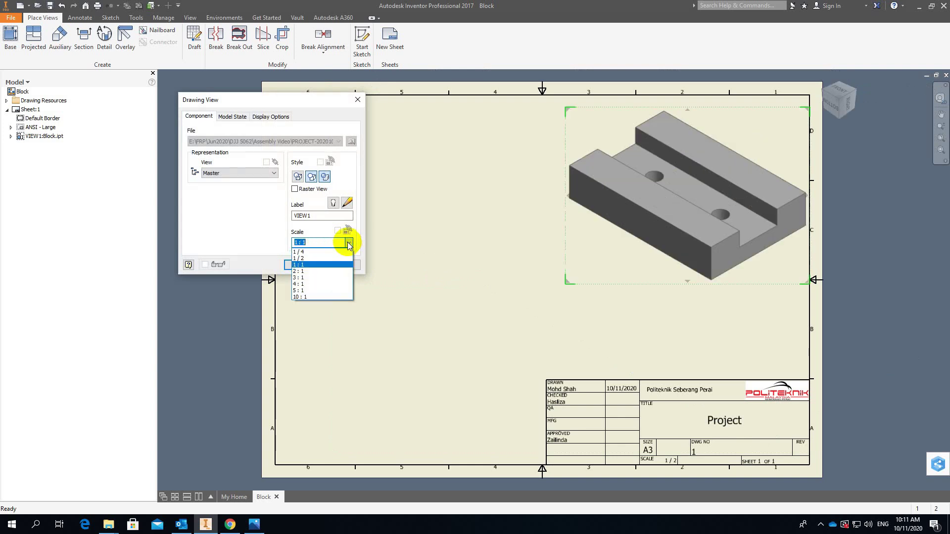
{"action": "left_click", "coordinate": [310, 259]}
{"action": "left_click", "coordinate": [306, 265]}
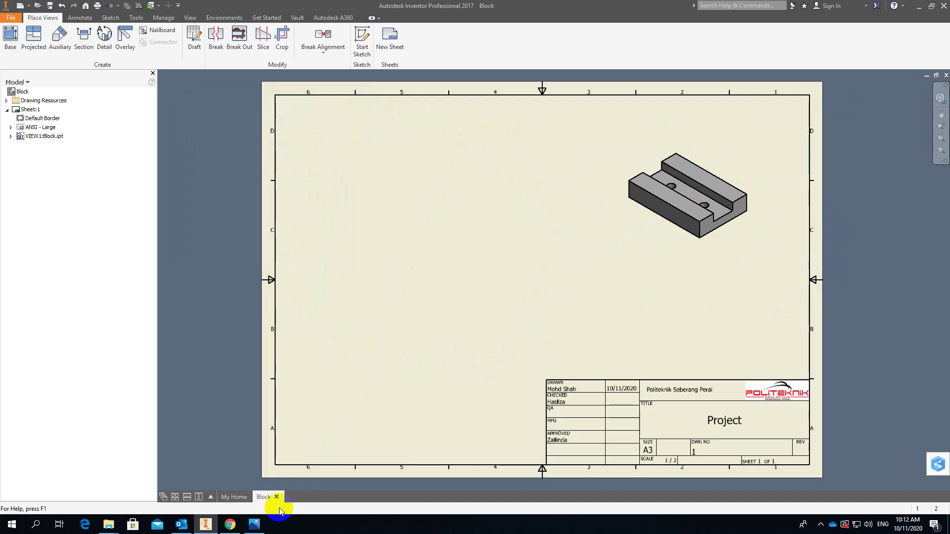
Step: Consult the Third Angle Projection reference image and load the Block part as the model for a second base view
{"action": "left_click", "coordinate": [254, 524]}
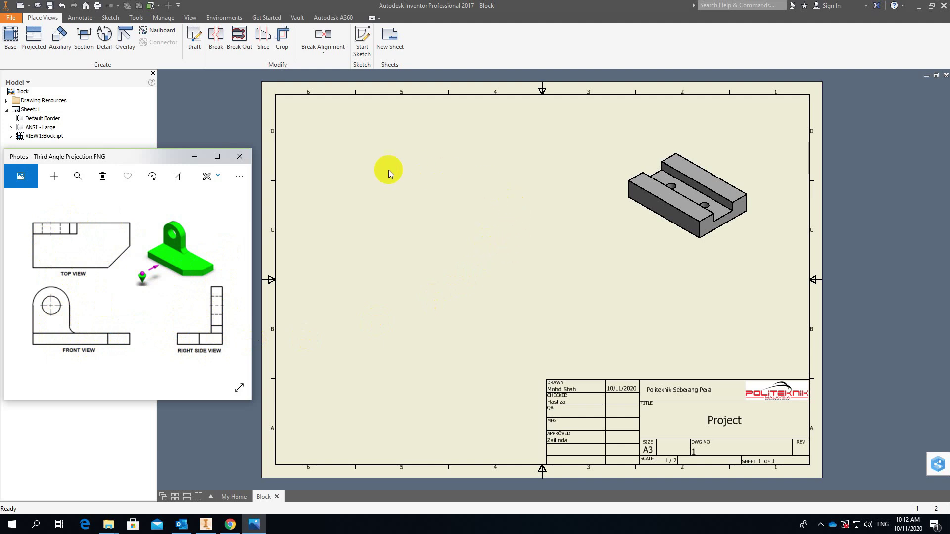
{"action": "left_click", "coordinate": [422, 184]}
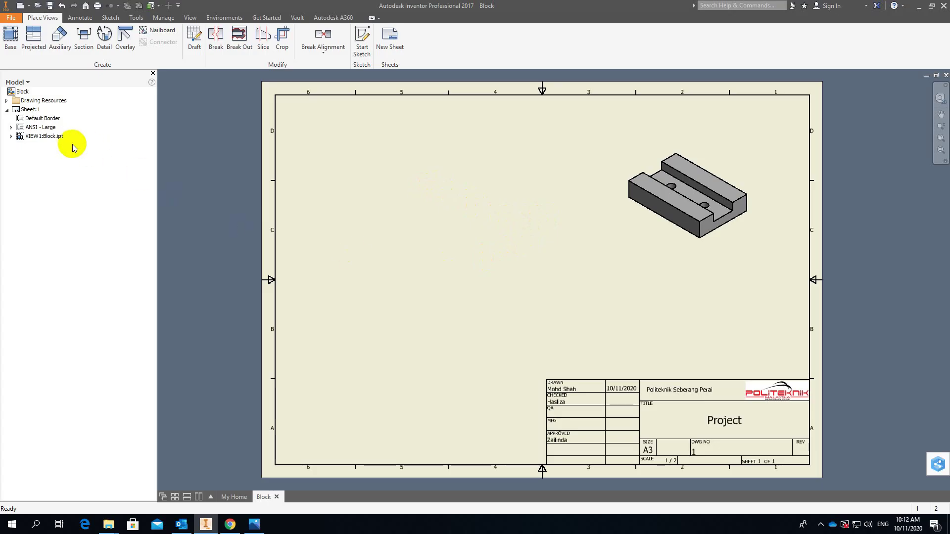
{"action": "left_click", "coordinate": [10, 47]}
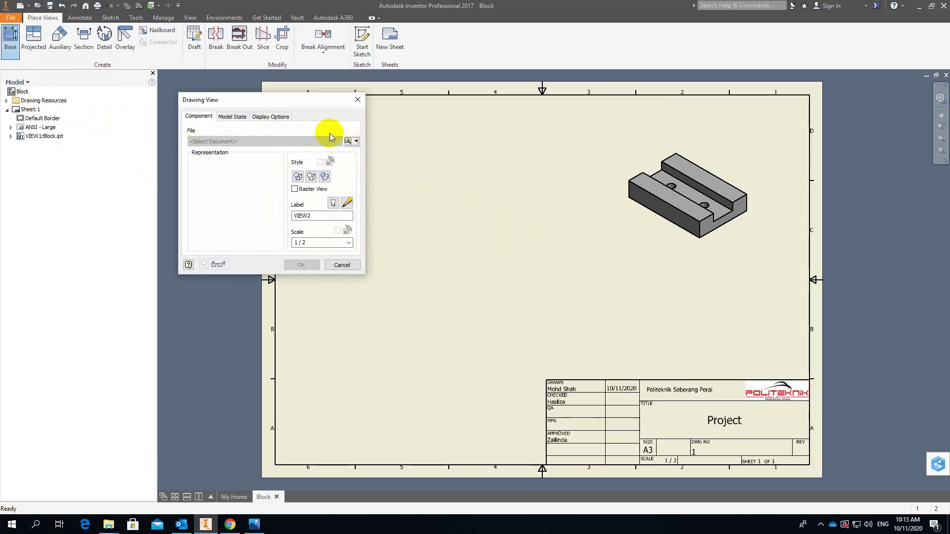
{"action": "left_click", "coordinate": [354, 144]}
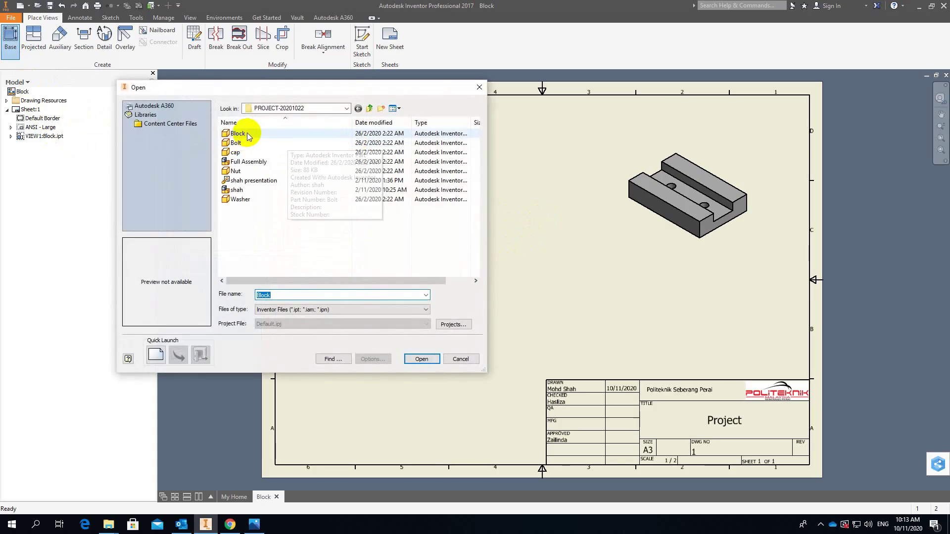
{"action": "left_click", "coordinate": [249, 136]}
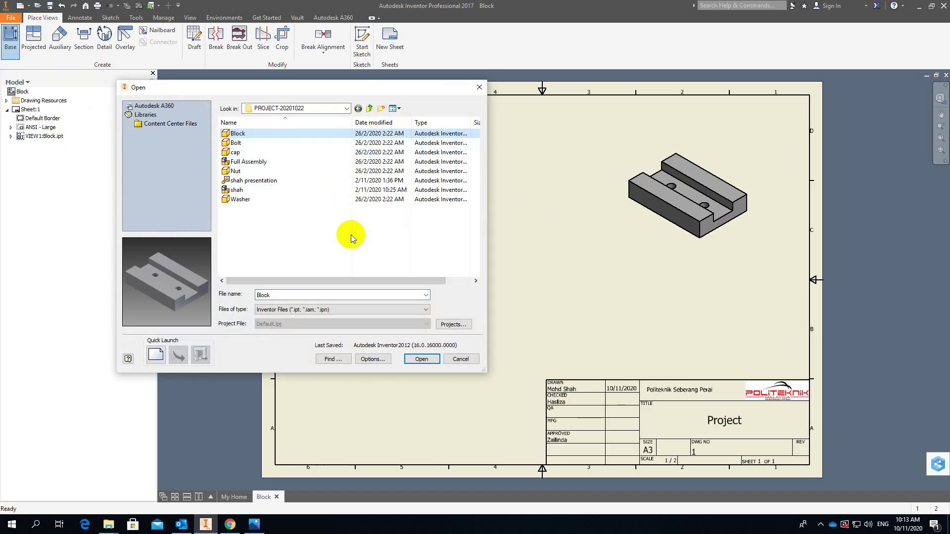
{"action": "left_click", "coordinate": [422, 360]}
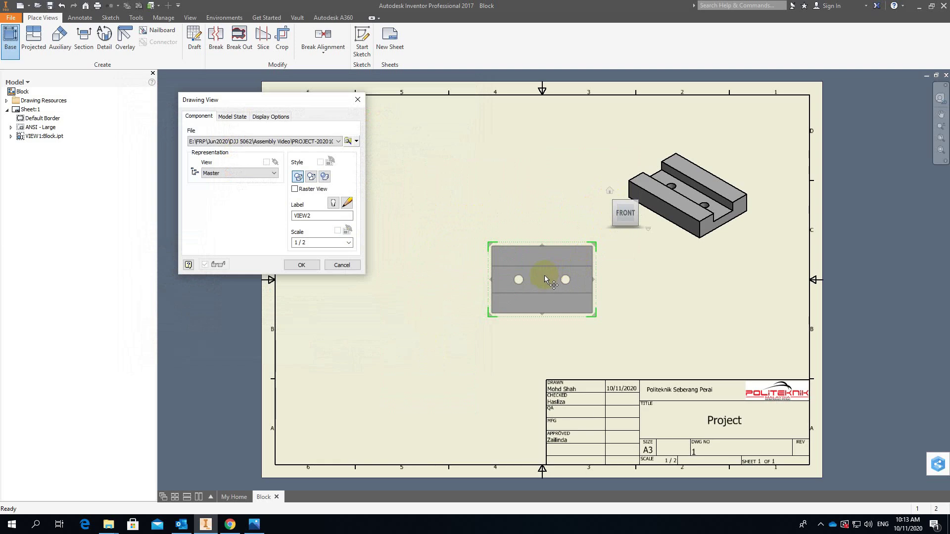
Step: Move the base view to the lower-left area of the sheet and orient it to the Bottom face, consulting the third-angle reference image
{"action": "left_click_drag", "start_coordinate": [544, 275], "coordinate": [412, 326]}
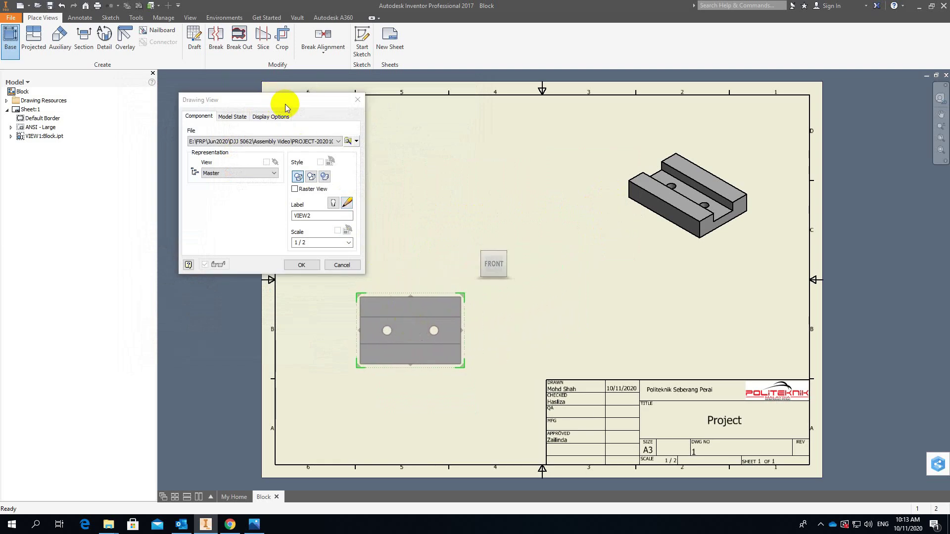
{"action": "mouse_move", "coordinate": [286, 103]}
{"action": "left_mouse_down"}
{"action": "mouse_move", "coordinate": [239, 77]}
{"action": "mouse_move", "coordinate": [194, 79]}
{"action": "left_mouse_up"}
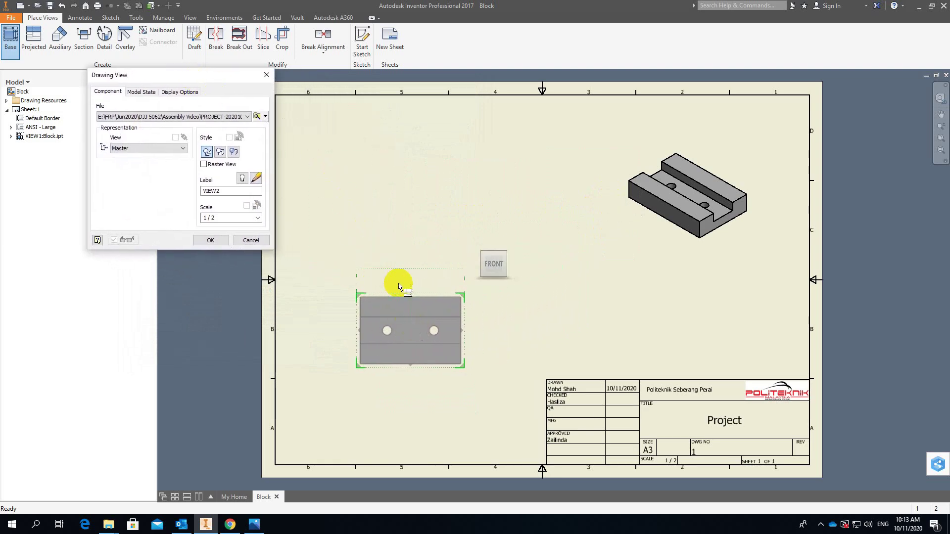
{"action": "left_click", "coordinate": [254, 524]}
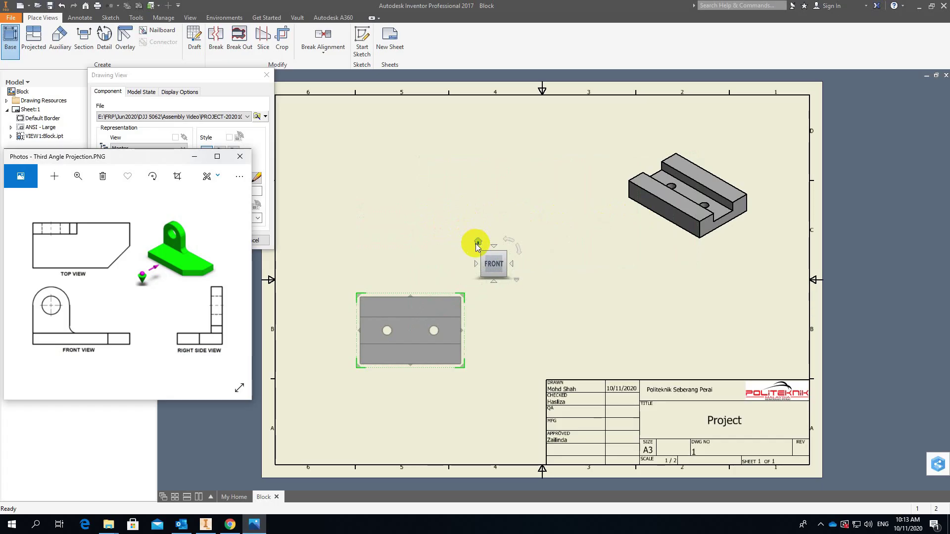
{"action": "left_click", "coordinate": [194, 156]}
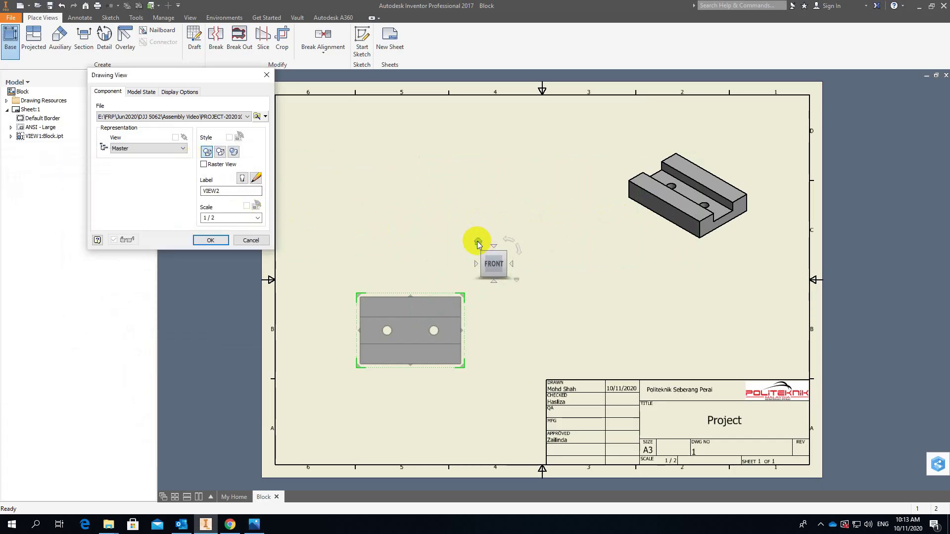
{"action": "left_click", "coordinate": [477, 242]}
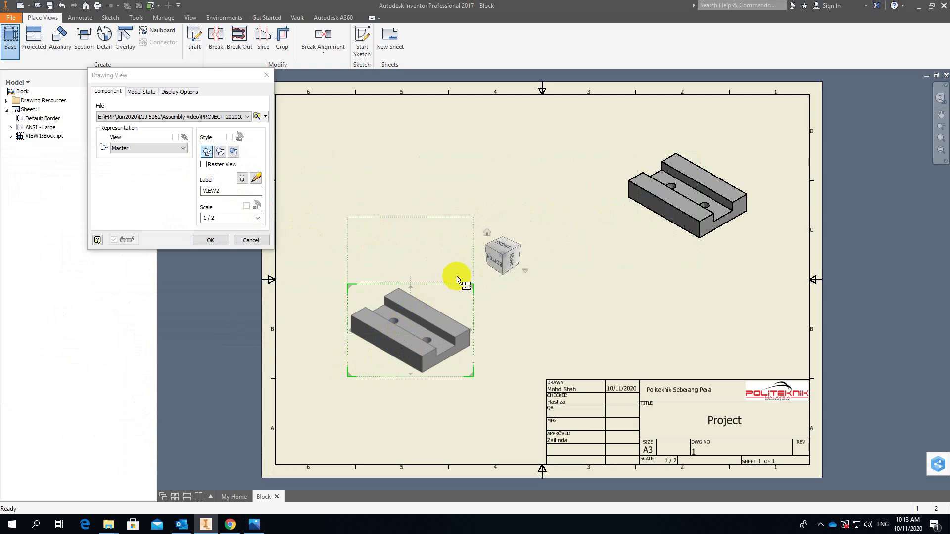
{"action": "left_click", "coordinate": [494, 258]}
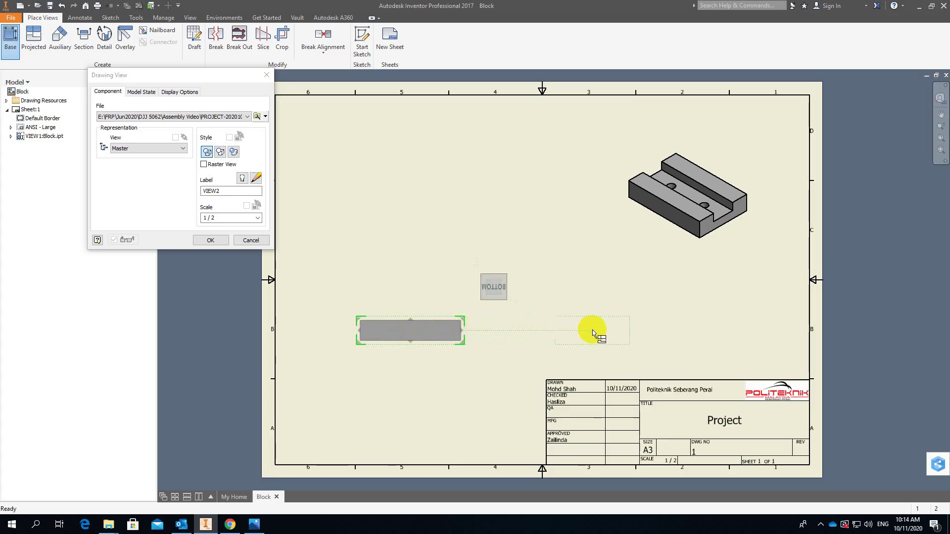
Step: Create the base view with a projected side view to its right and a projected top view above it
{"action": "left_click", "coordinate": [593, 330]}
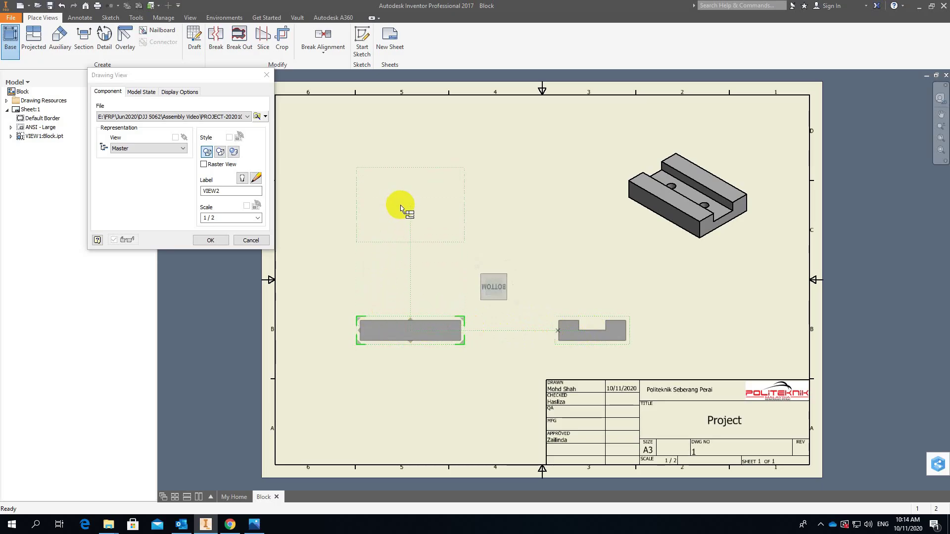
{"action": "left_click", "coordinate": [400, 208]}
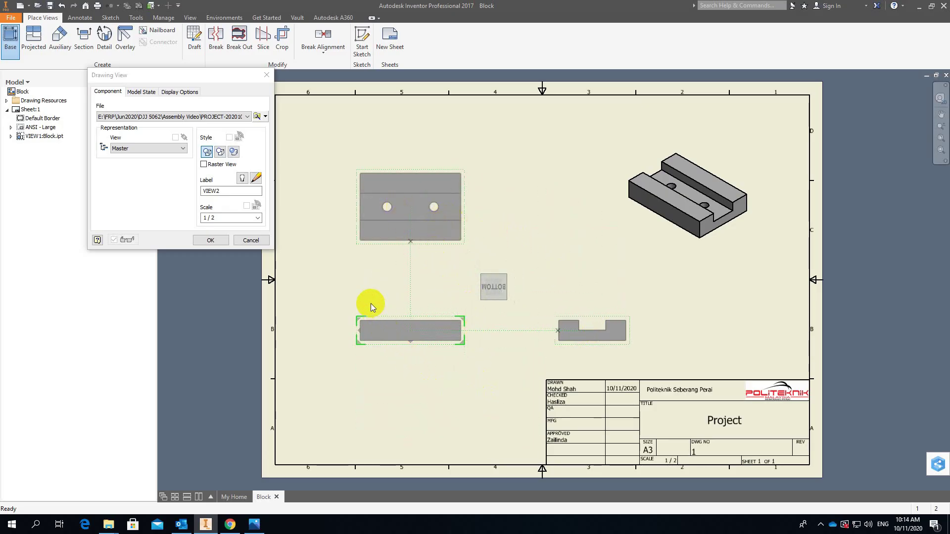
{"action": "left_click", "coordinate": [216, 240]}
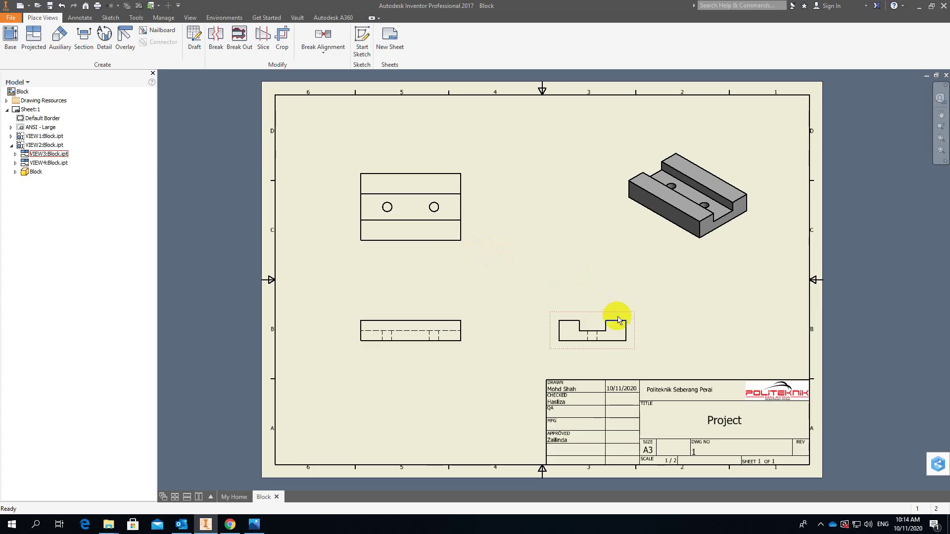
Step: Delete the front base view together with its two projected views, keeping the shaded isometric view
{"action": "mouse_move", "coordinate": [662, 357]}
{"action": "left_mouse_down"}
{"action": "mouse_move", "coordinate": [630, 318]}
{"action": "mouse_move", "coordinate": [429, 230]}
{"action": "mouse_move", "coordinate": [333, 207]}
{"action": "mouse_move", "coordinate": [373, 269]}
{"action": "mouse_move", "coordinate": [433, 291]}
{"action": "mouse_move", "coordinate": [333, 294]}
{"action": "left_mouse_up"}
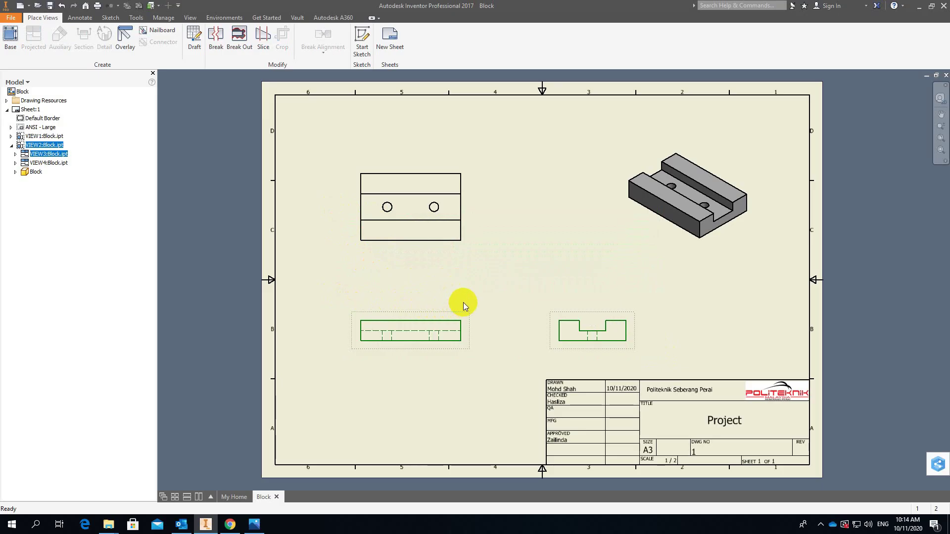
{"action": "key", "text": "Delete"}
{"action": "left_click", "coordinate": [489, 273]}
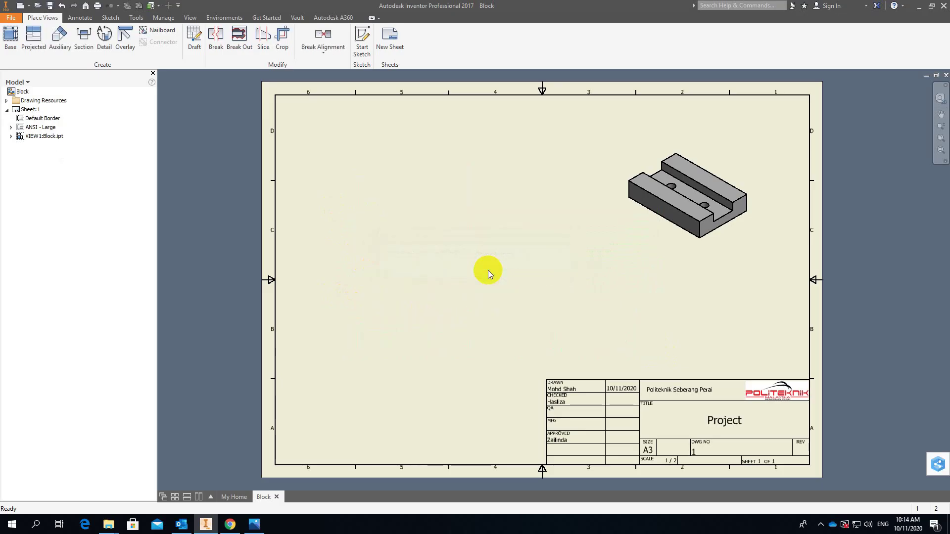
Step: Start a new base view and load the Block part as its model
{"action": "left_click", "coordinate": [9, 45]}
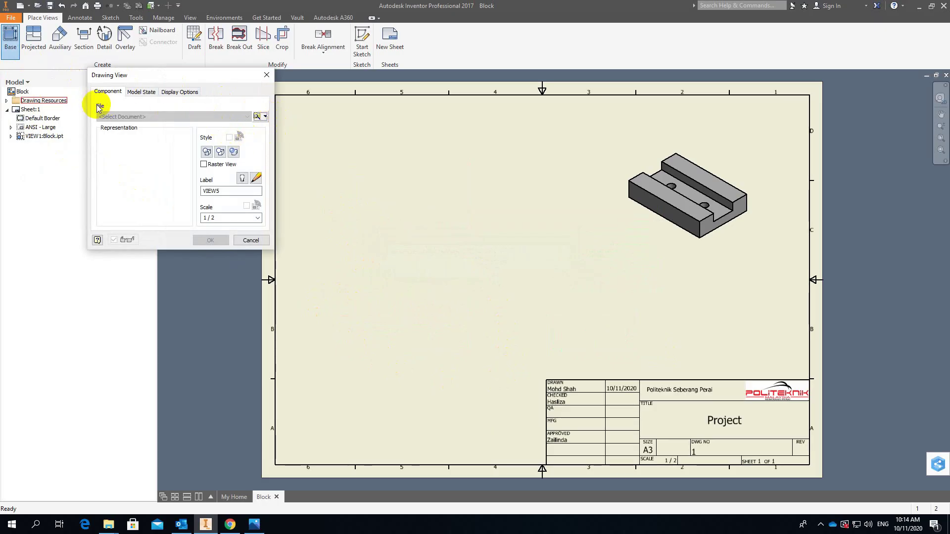
{"action": "left_click", "coordinate": [256, 116]}
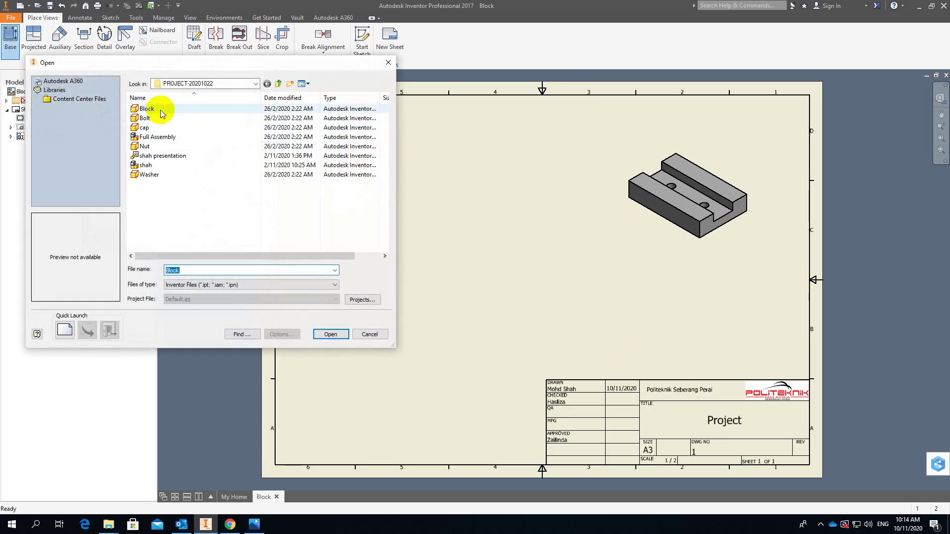
{"action": "left_click", "coordinate": [162, 110]}
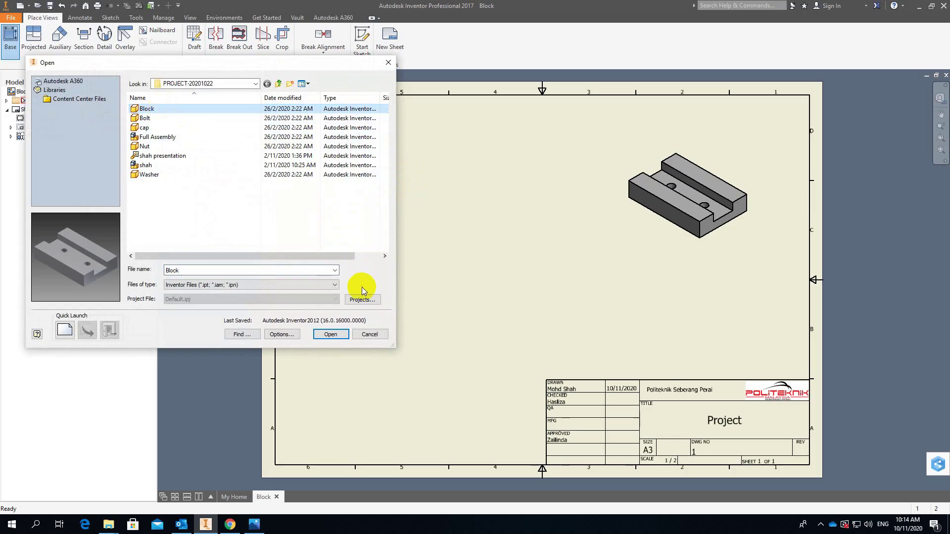
{"action": "left_click", "coordinate": [338, 337]}
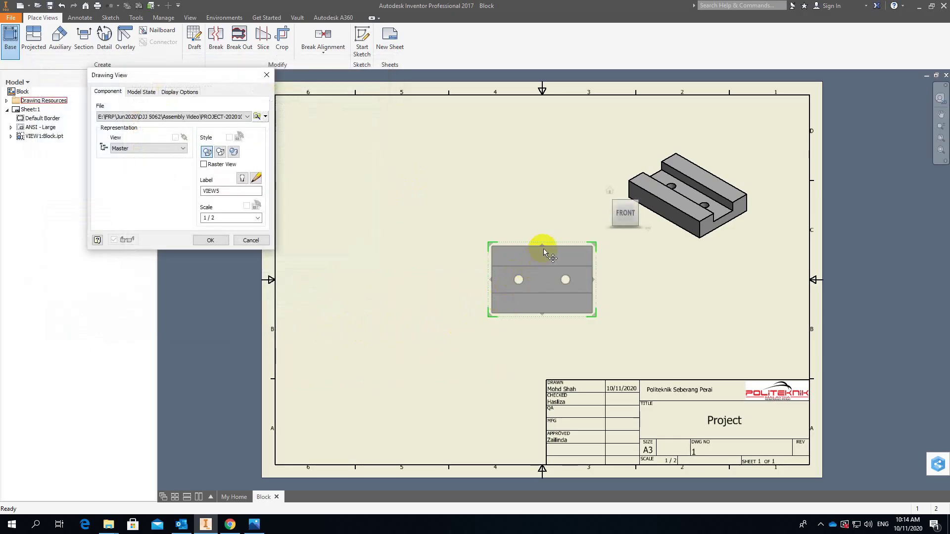
Step: Orient the new base view to the Bottom face, create it at 1/2 scale, and move it to the lower-left area of the sheet
{"action": "left_click", "coordinate": [609, 192]}
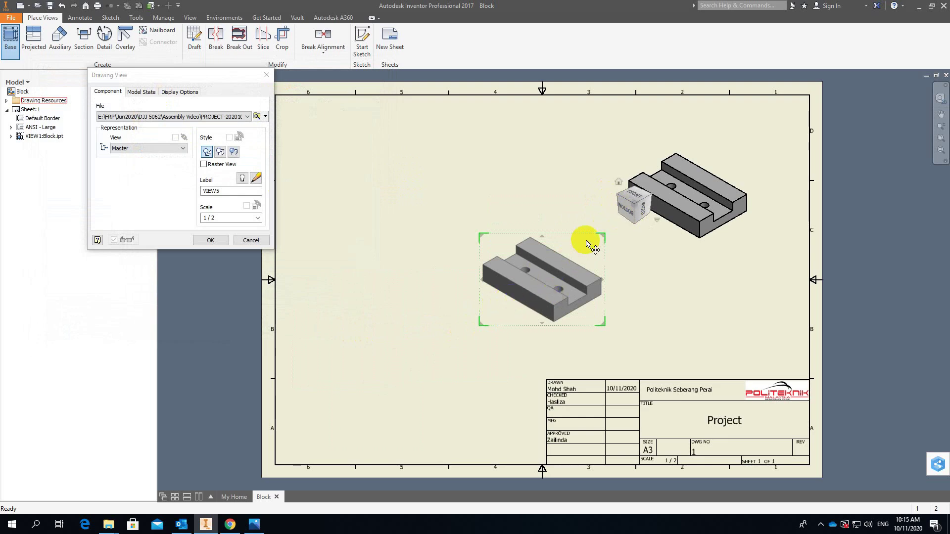
{"action": "left_click", "coordinate": [628, 211]}
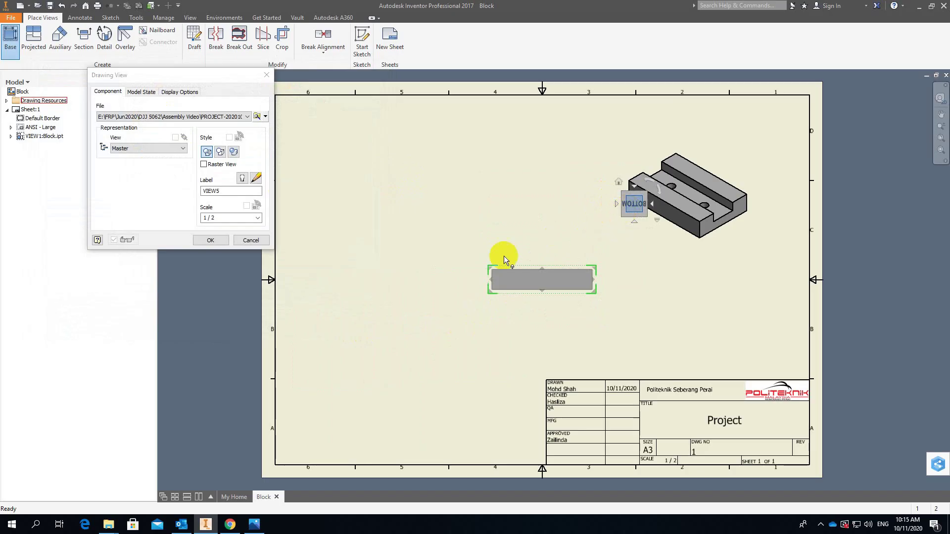
{"action": "left_click", "coordinate": [210, 240]}
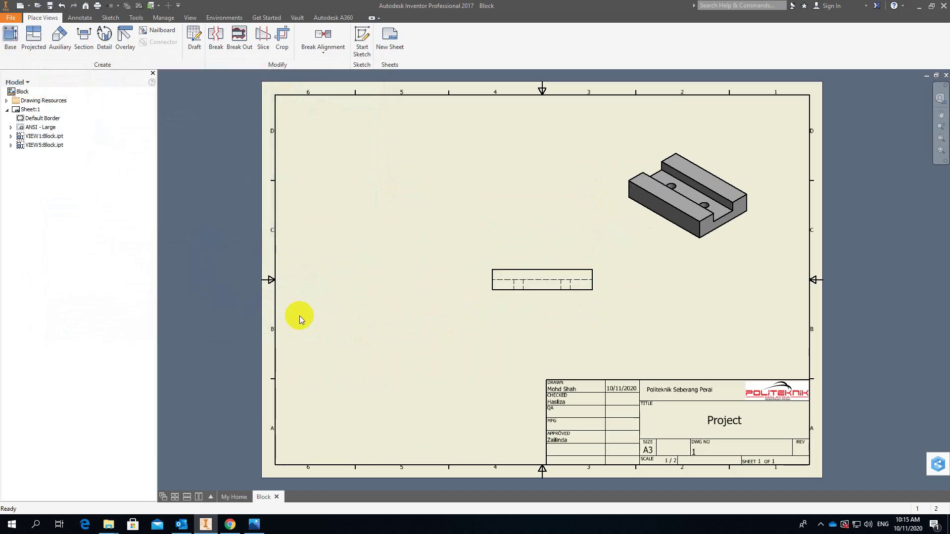
{"action": "left_click_drag", "start_coordinate": [541, 265], "coordinate": [408, 303]}
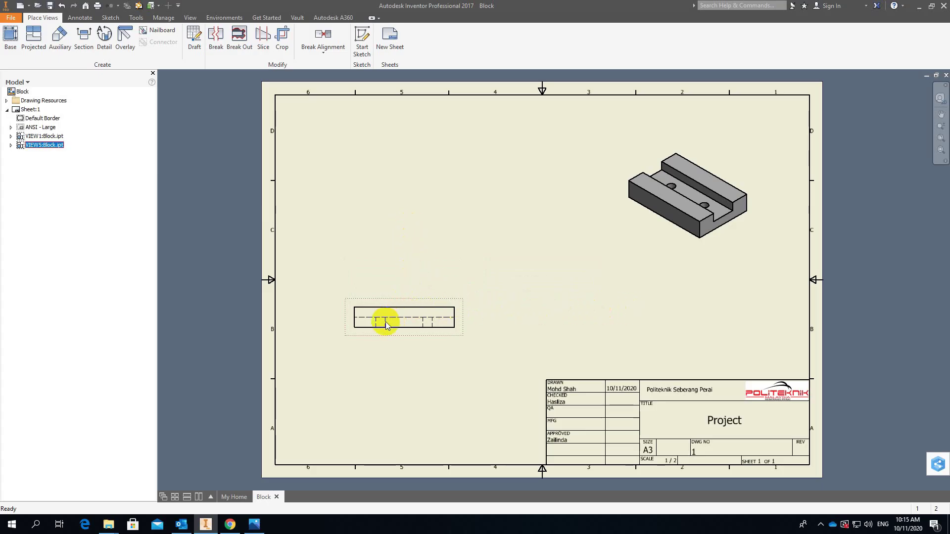
Step: Create projected views from the front view: a side view to its right and a top view above it
{"action": "left_click", "coordinate": [30, 50]}
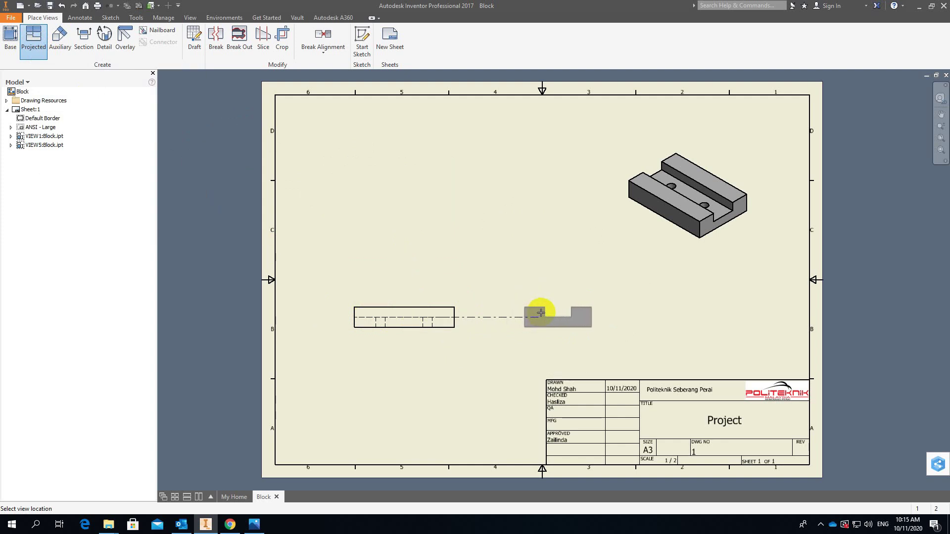
{"action": "left_click", "coordinate": [541, 312]}
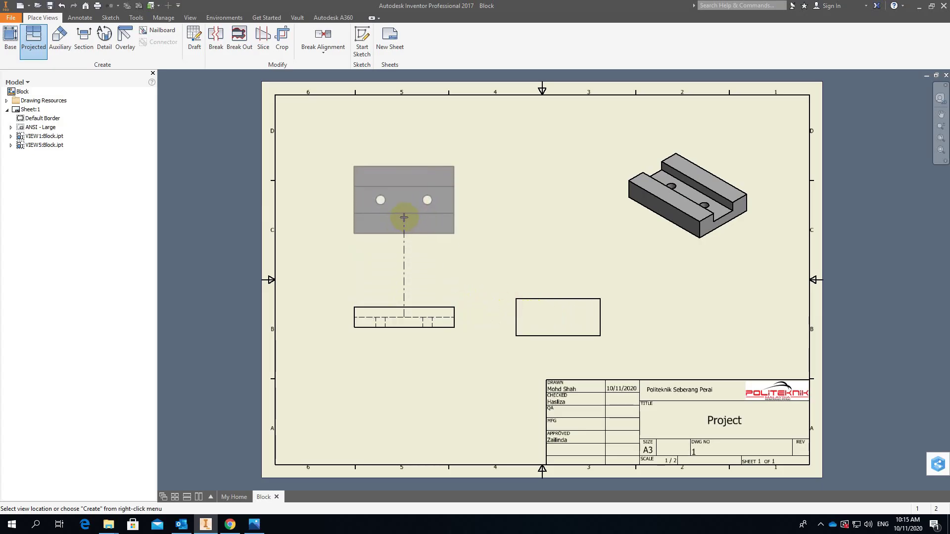
{"action": "left_click", "coordinate": [403, 216]}
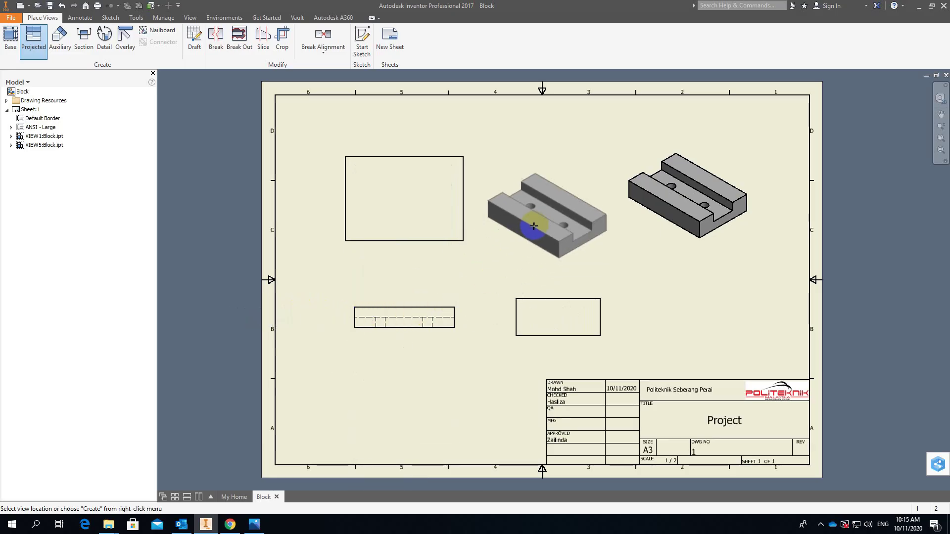
{"action": "right_click", "coordinate": [483, 218]}
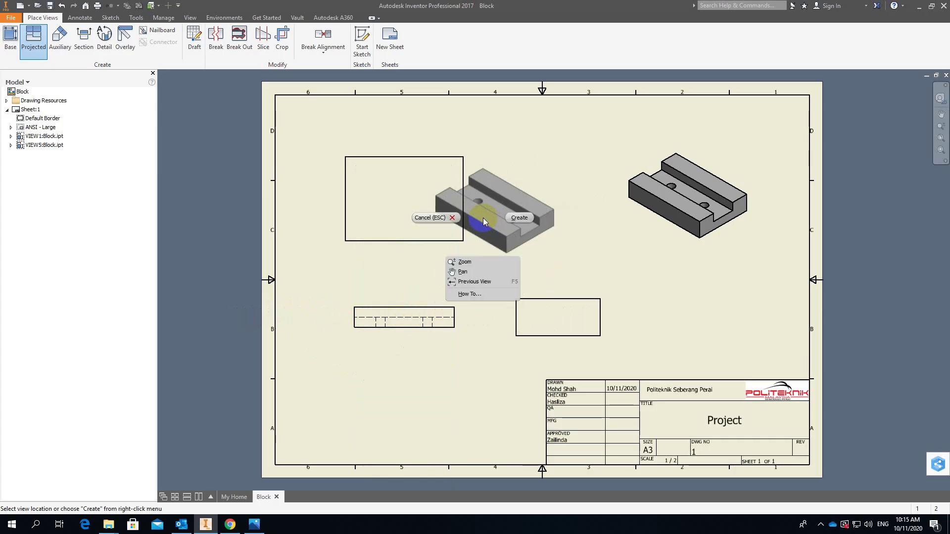
{"action": "left_click", "coordinate": [515, 218]}
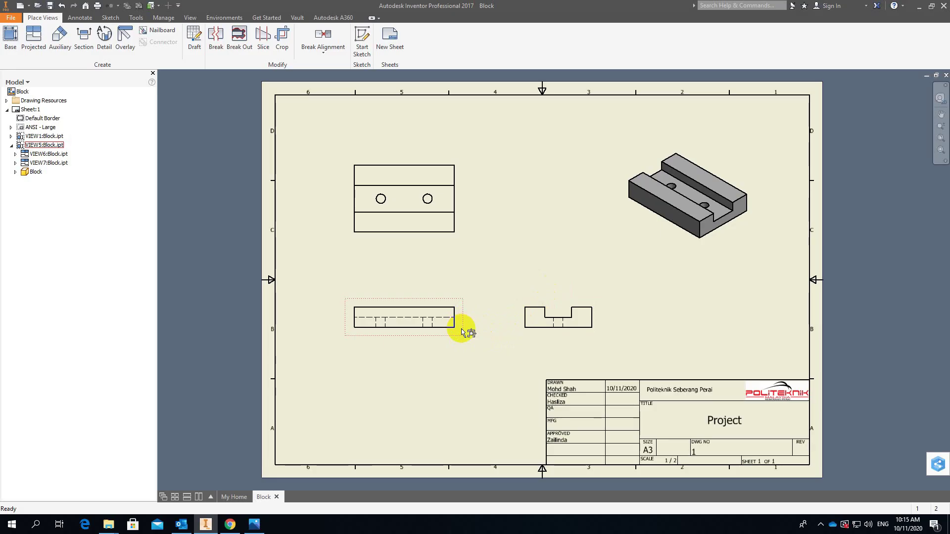
Step: Shift the front view slightly on the sheet and set its scale to 1:1
{"action": "left_click_drag", "start_coordinate": [461, 330], "coordinate": [433, 334]}
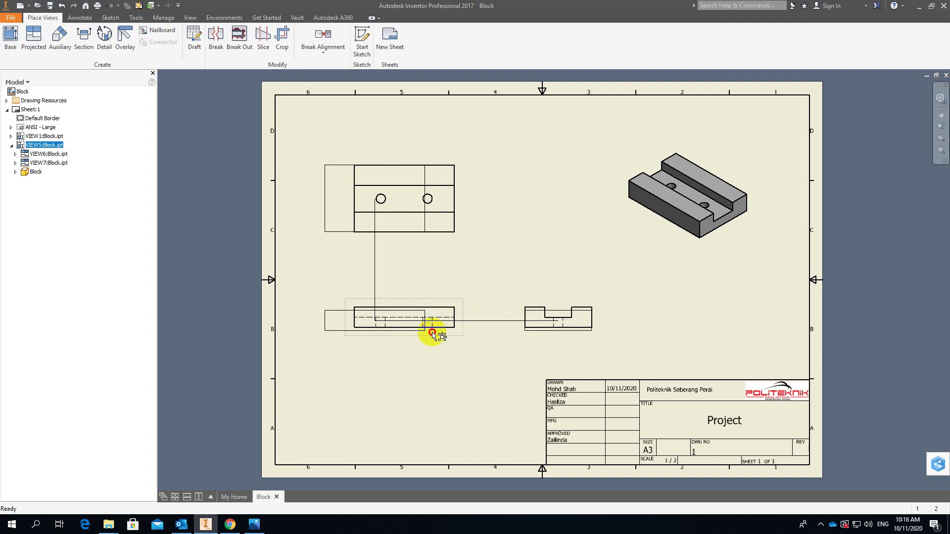
{"action": "left_click_drag", "start_coordinate": [433, 333], "coordinate": [465, 338]}
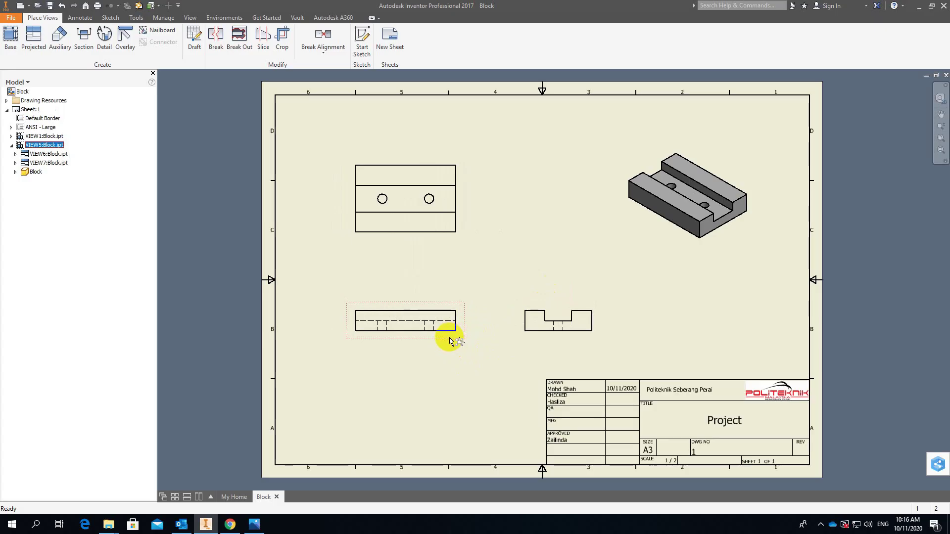
{"action": "double_click", "coordinate": [449, 339]}
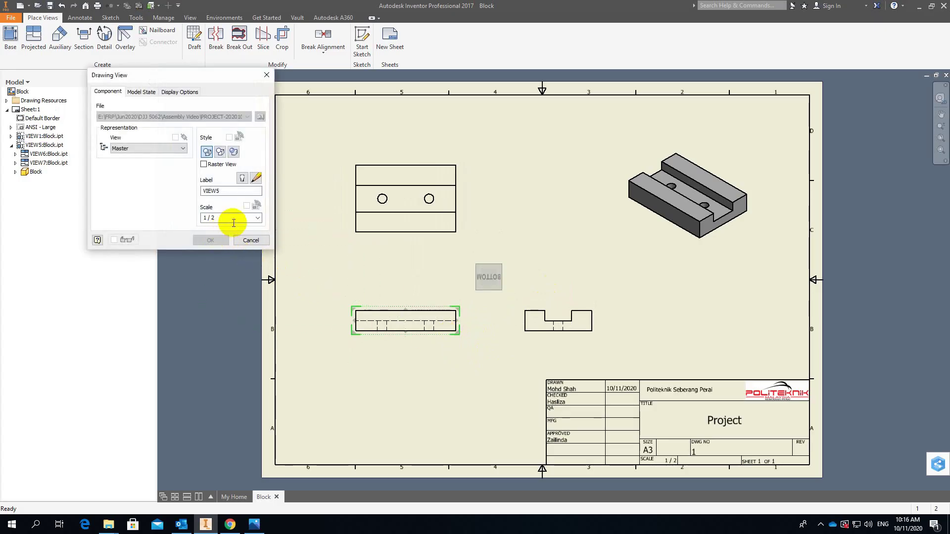
{"action": "left_click", "coordinate": [257, 218]}
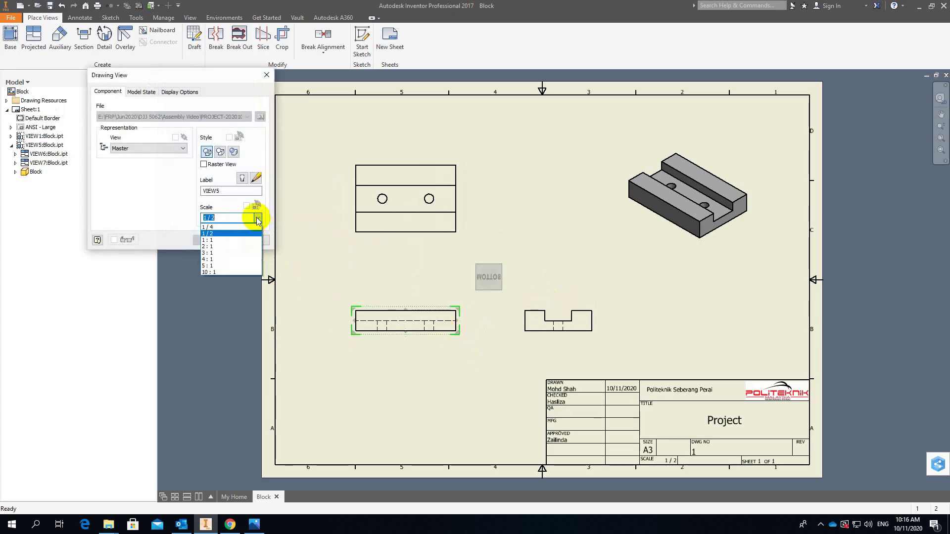
{"action": "left_click", "coordinate": [212, 238]}
{"action": "left_click", "coordinate": [218, 238]}
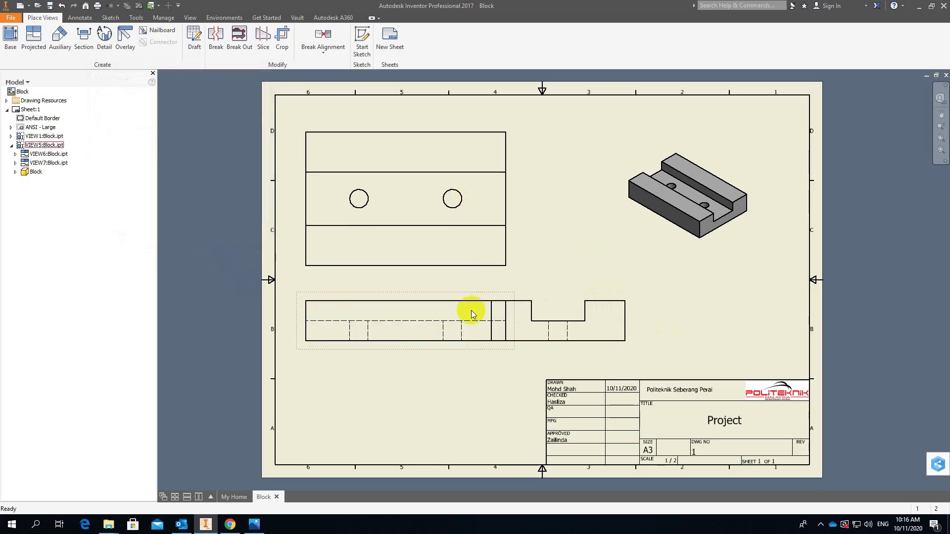
Step: Set the front view's scale to 1/2
{"action": "double_click", "coordinate": [394, 349]}
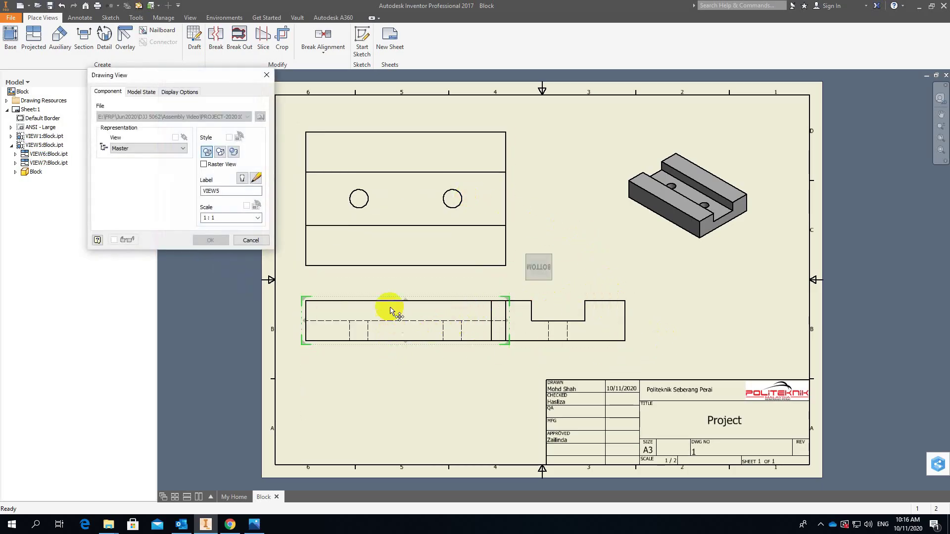
{"action": "left_click", "coordinate": [250, 217]}
{"action": "left_click", "coordinate": [256, 218]}
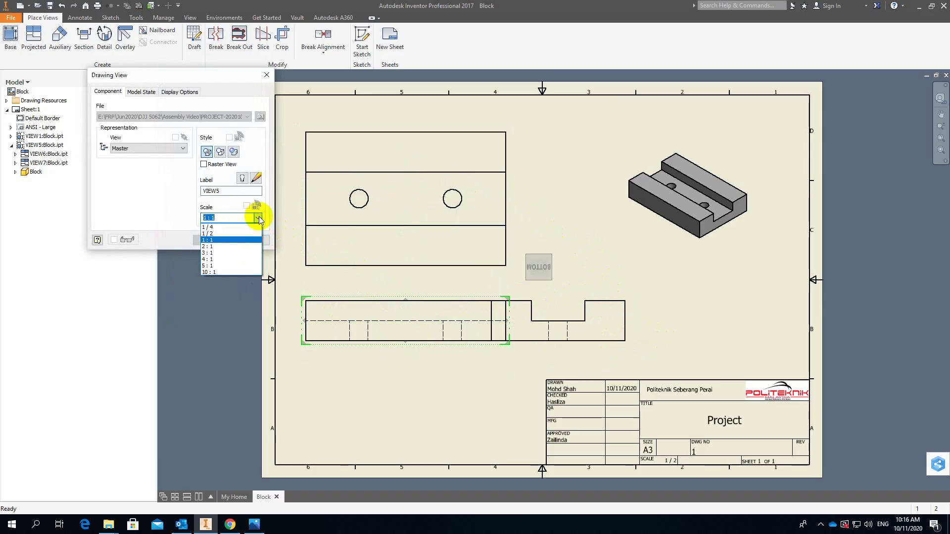
{"action": "left_click", "coordinate": [231, 236]}
{"action": "left_click", "coordinate": [211, 240]}
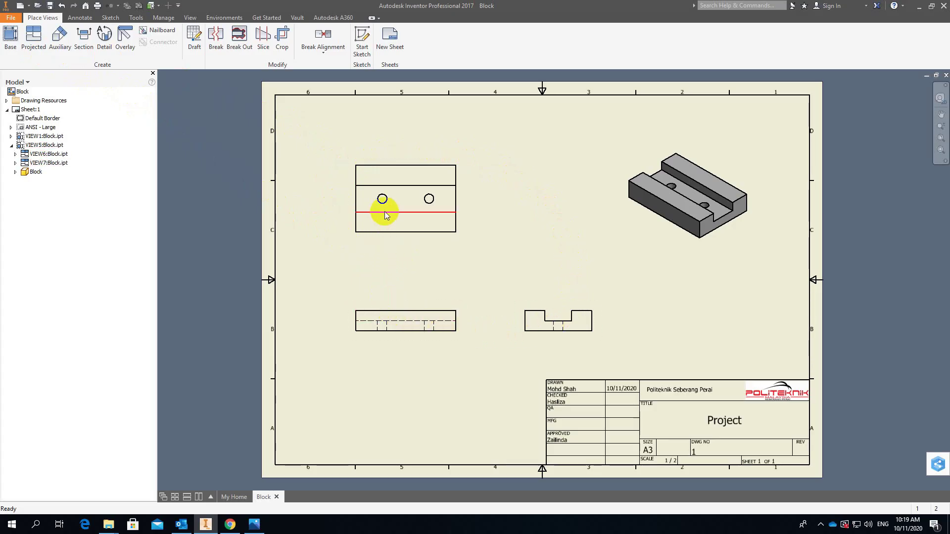
Step: Dimension the overall length of the top view above its upper edge, with the primary unit precision set to 1.1
{"action": "left_click", "coordinate": [79, 18]}
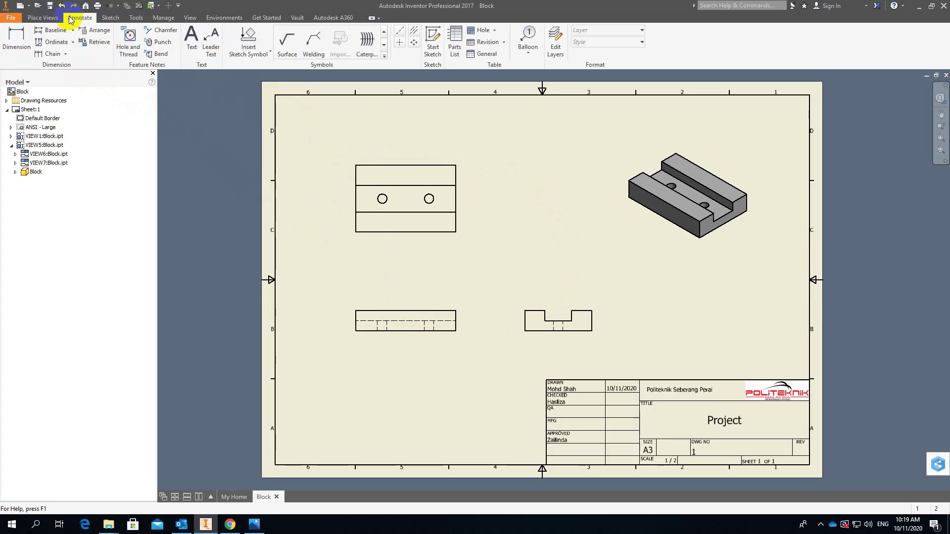
{"action": "left_click", "coordinate": [18, 47]}
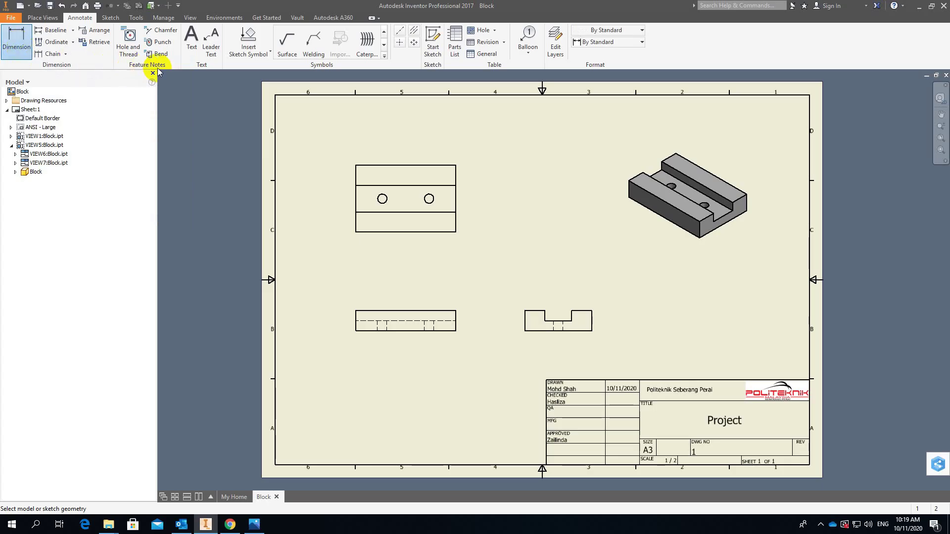
{"action": "left_click", "coordinate": [403, 169]}
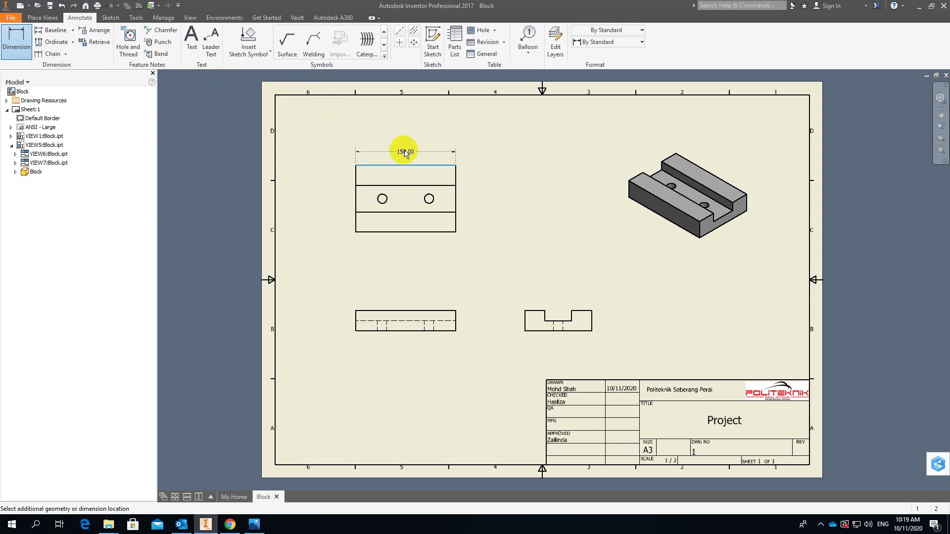
{"action": "left_click", "coordinate": [403, 151]}
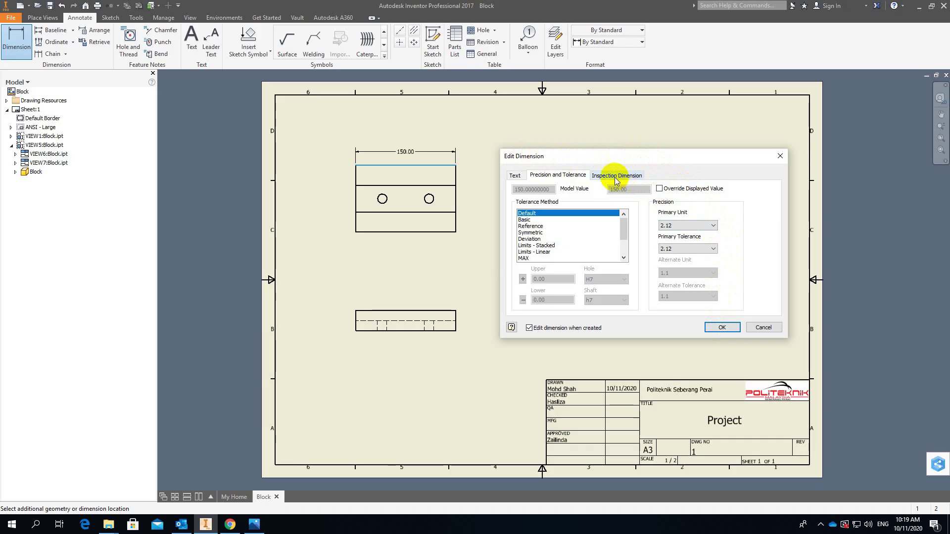
{"action": "left_click", "coordinate": [515, 176]}
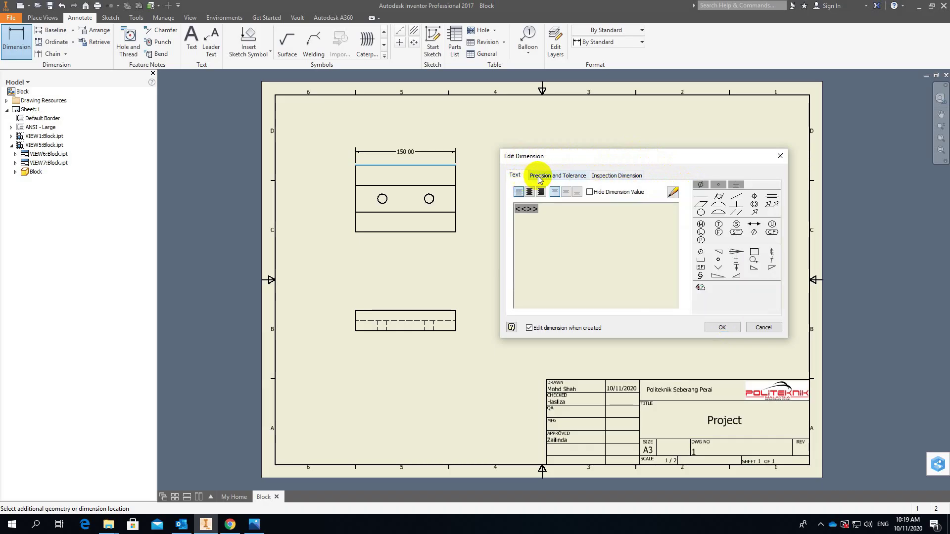
{"action": "left_click", "coordinate": [547, 176]}
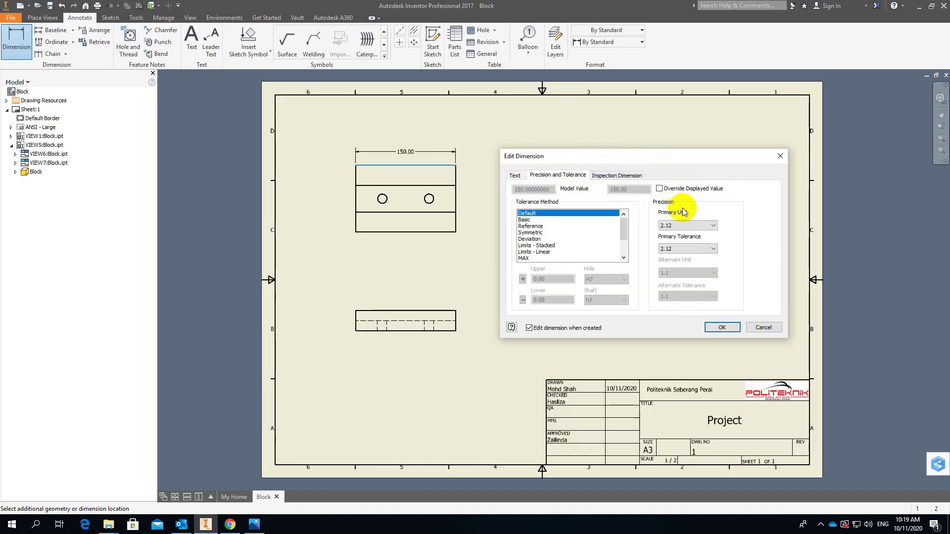
{"action": "left_click", "coordinate": [692, 225]}
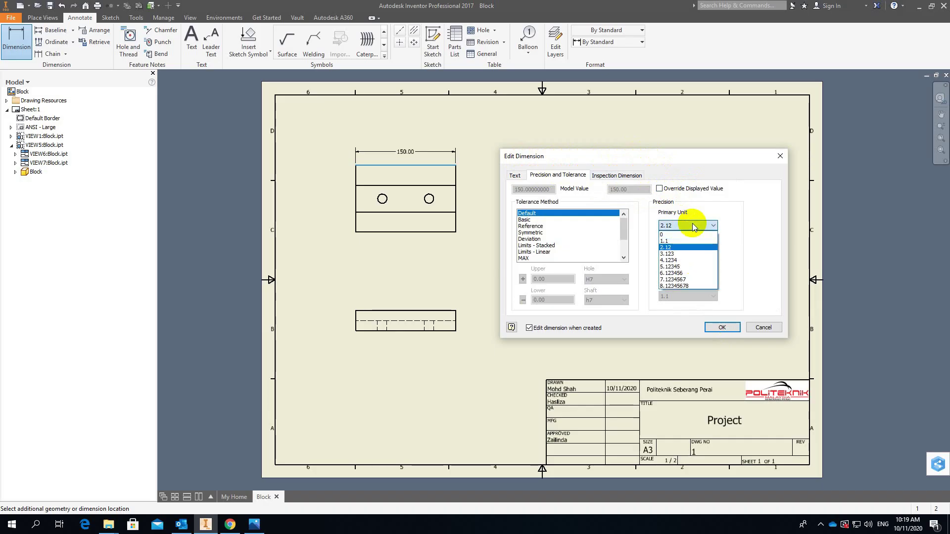
{"action": "left_click", "coordinate": [672, 241]}
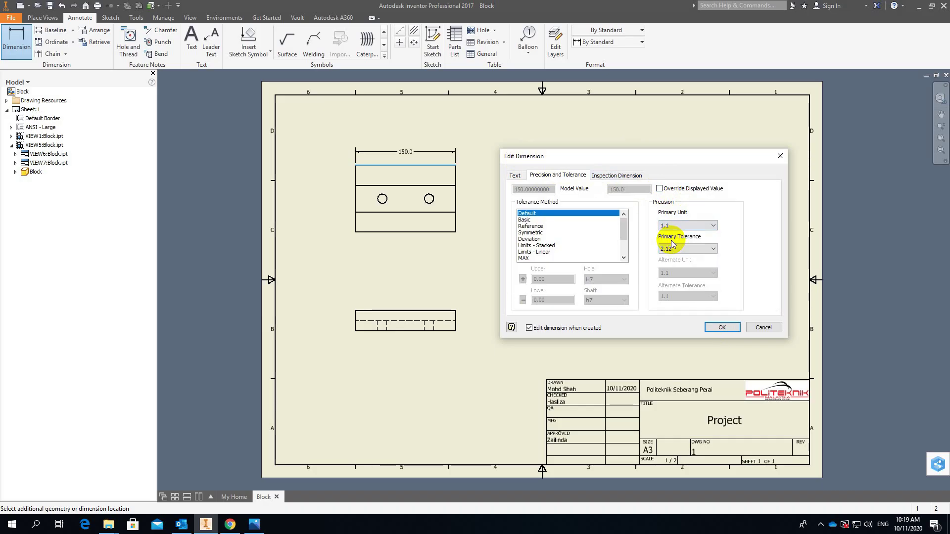
{"action": "left_click", "coordinate": [722, 328]}
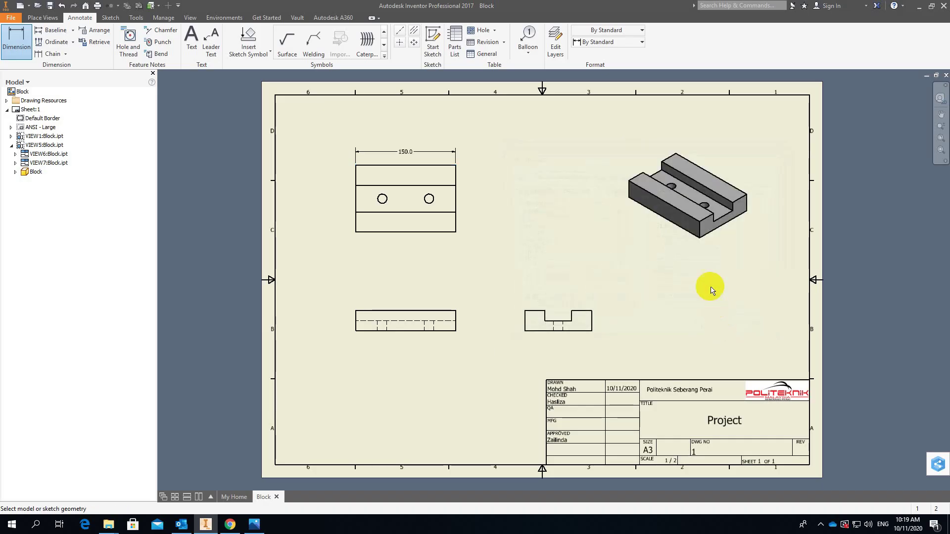
Step: Dimension the top view's overall width between its upper and lower edges, placed on its left side, at 1.1 precision
{"action": "left_click", "coordinate": [368, 168]}
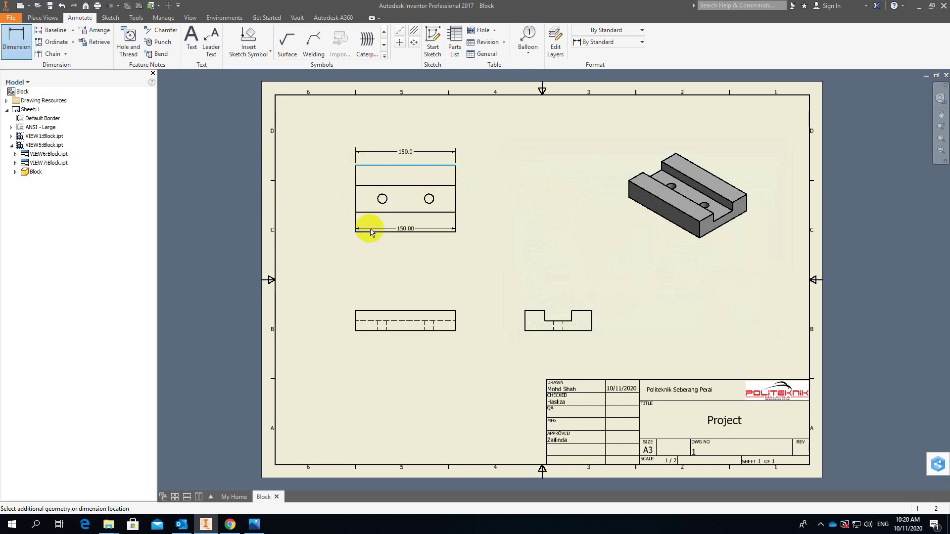
{"action": "left_click", "coordinate": [365, 230]}
{"action": "left_click", "coordinate": [335, 195]}
{"action": "left_click", "coordinate": [688, 225]}
{"action": "left_click", "coordinate": [680, 241]}
{"action": "left_click", "coordinate": [719, 325]}
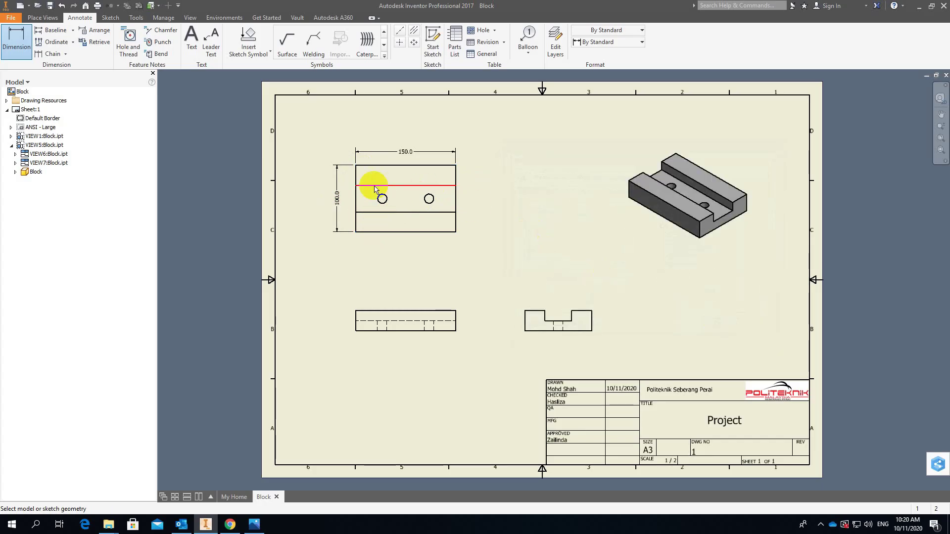
Step: Dimension the width of the top view's upper rail beside its right edge, with 1.1 primary unit precision
{"action": "scroll", "coordinate": [372, 184], "scroll_direction": "down", "scroll_amount": 4}
{"action": "left_click", "coordinate": [550, 165]}
{"action": "scroll", "coordinate": [579, 172], "scroll_direction": "down", "scroll_amount": 5}
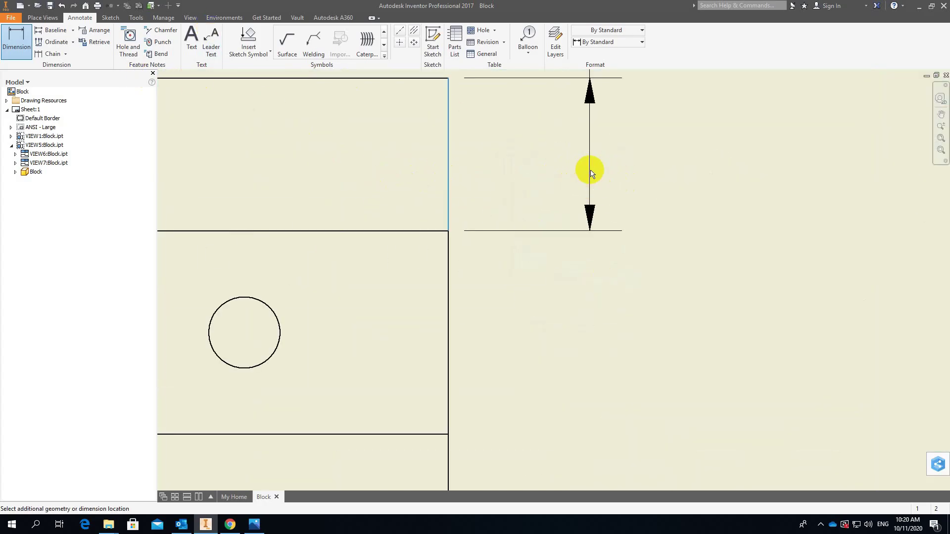
{"action": "scroll", "coordinate": [583, 180], "scroll_direction": "up", "scroll_amount": 4}
{"action": "key", "text": "Escape"}
{"action": "left_click", "coordinate": [533, 187]}
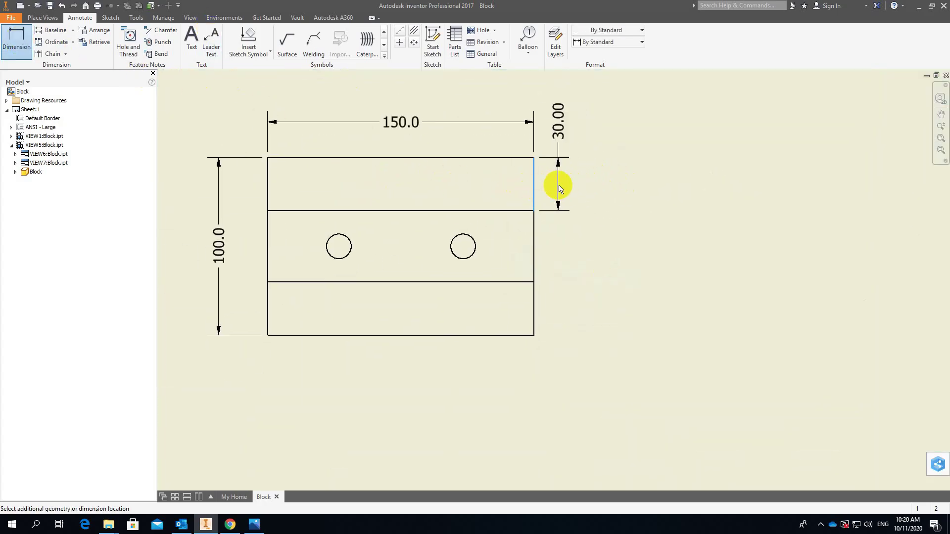
{"action": "left_click", "coordinate": [565, 184]}
{"action": "left_click", "coordinate": [685, 215]}
{"action": "left_click", "coordinate": [682, 243]}
{"action": "left_click", "coordinate": [720, 325]}
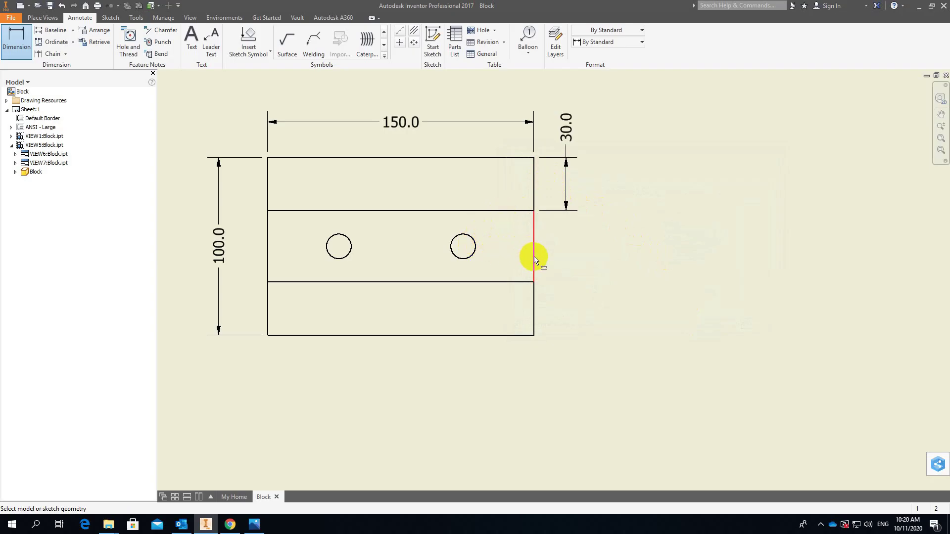
Step: Add a diameter dimension to the right hole in the top view, with 1.1 primary unit precision
{"action": "left_click", "coordinate": [475, 247]}
{"action": "left_click", "coordinate": [553, 234]}
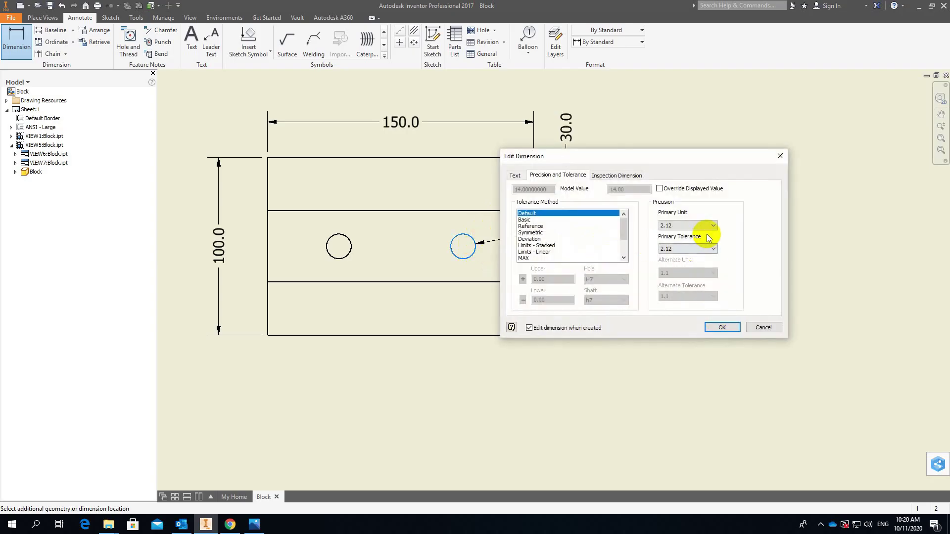
{"action": "left_click", "coordinate": [685, 215]}
{"action": "left_click", "coordinate": [682, 243]}
{"action": "left_click", "coordinate": [717, 326]}
Step: Dimension the front view's overall height beside its left edge, using 1.1 primary unit precision
{"action": "scroll", "coordinate": [632, 177], "scroll_direction": "up", "scroll_amount": 3}
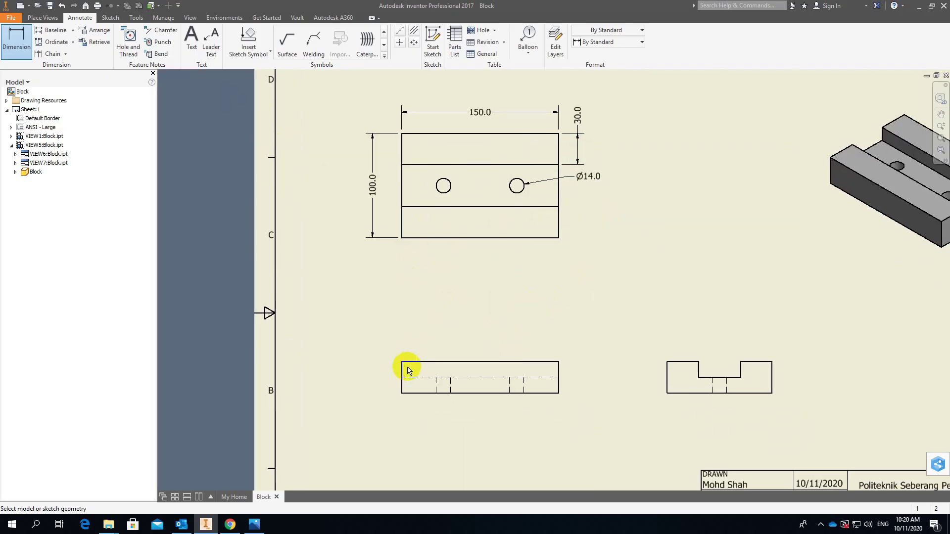
{"action": "left_click", "coordinate": [403, 375]}
{"action": "left_click", "coordinate": [373, 360]}
{"action": "left_click", "coordinate": [680, 226]}
{"action": "left_click", "coordinate": [677, 241]}
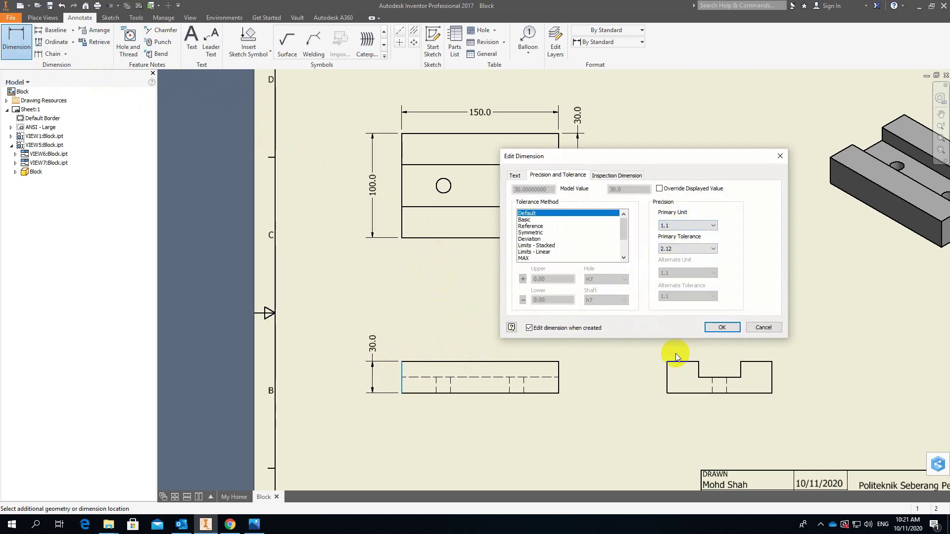
{"action": "left_click", "coordinate": [723, 326]}
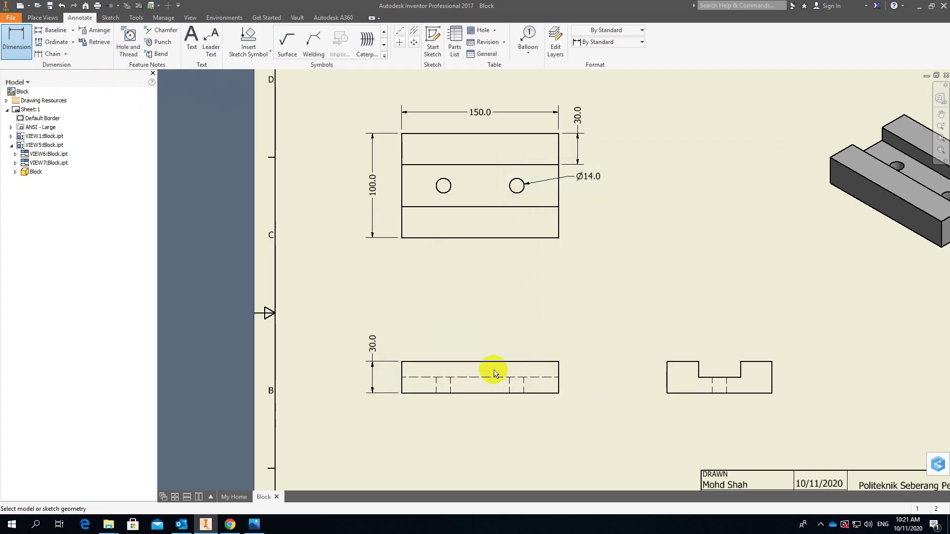
Step: Dimension the side view's overall width, placed above the view, at 1.1 precision
{"action": "middle_click_drag", "start_coordinate": [628, 371], "coordinate": [561, 343]}
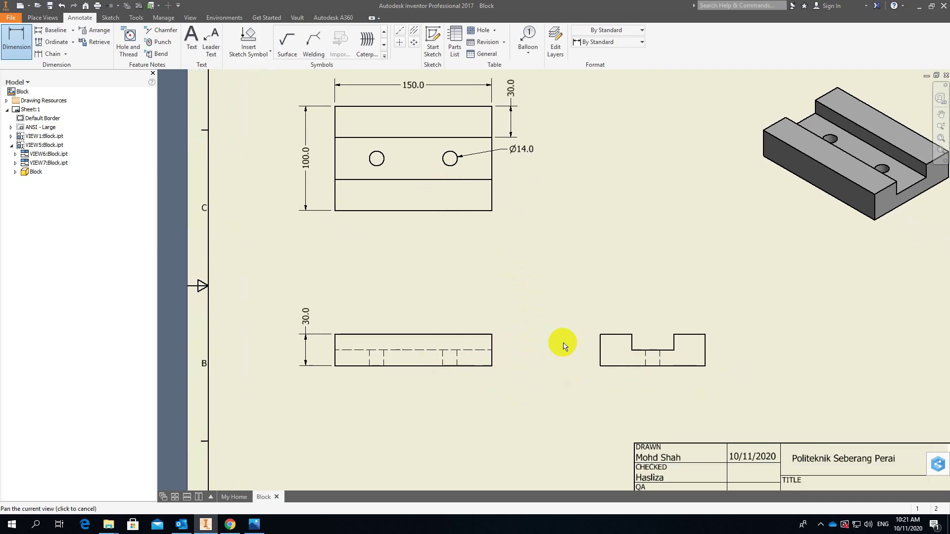
{"action": "left_click", "coordinate": [629, 366]}
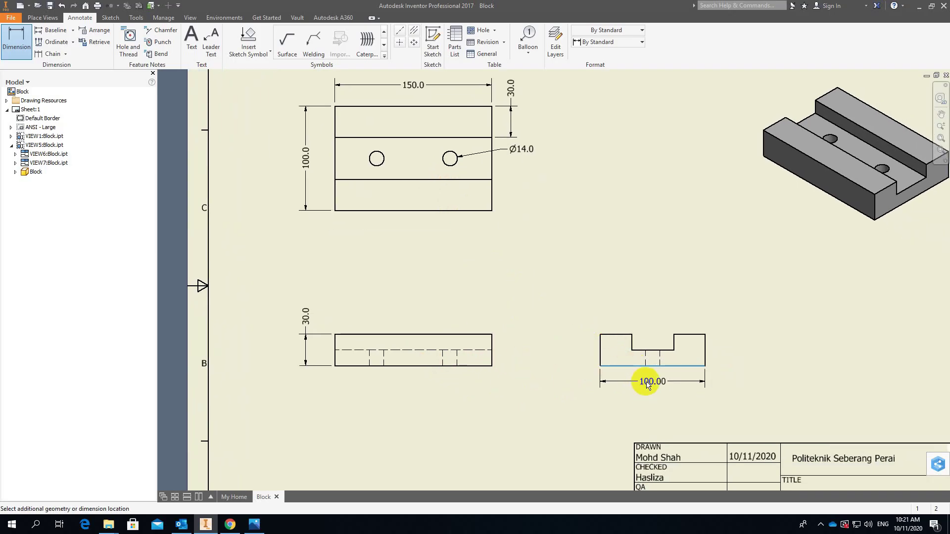
{"action": "left_click", "coordinate": [653, 314]}
{"action": "left_click", "coordinate": [699, 225]}
{"action": "left_click", "coordinate": [699, 241]}
{"action": "left_click", "coordinate": [722, 325]}
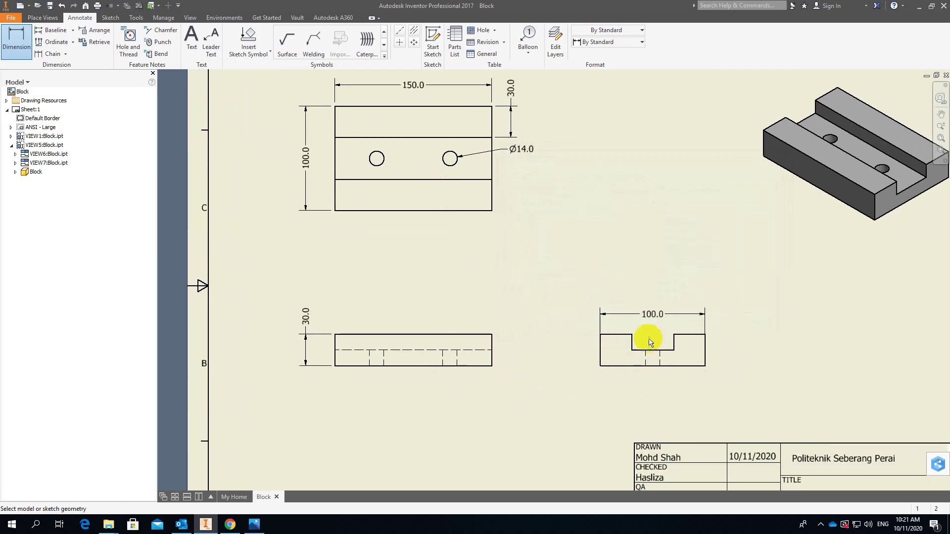
Step: Dimension the slot's width in the side view, placed just below the overall width dimension, with 1.1 precision
{"action": "left_click", "coordinate": [641, 354]}
{"action": "left_click", "coordinate": [652, 326]}
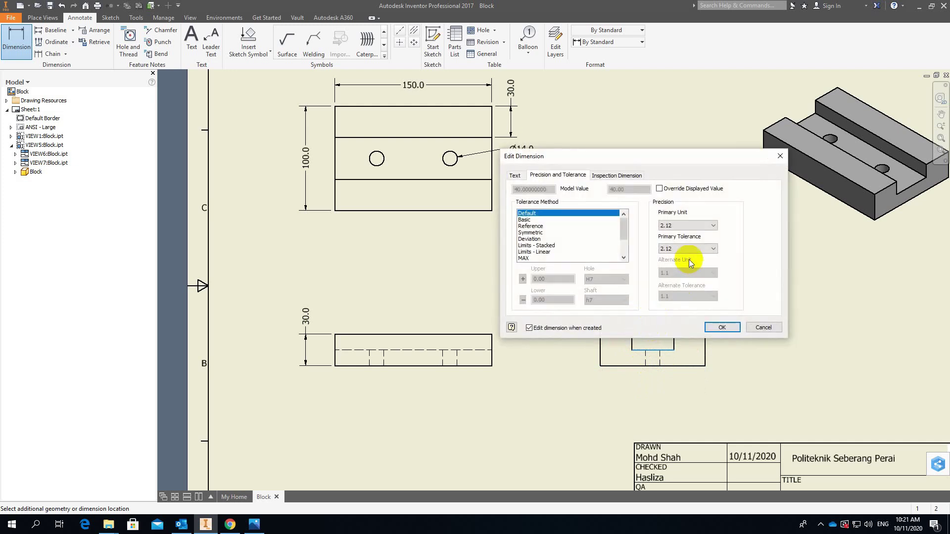
{"action": "left_click", "coordinate": [700, 224]}
{"action": "left_click", "coordinate": [699, 240]}
{"action": "left_click", "coordinate": [718, 326]}
Step: Dimension the slot depth in the front view between the top edge and the hidden line, right of the view, at 1.1 precision
{"action": "middle_click_drag", "start_coordinate": [553, 311], "coordinate": [558, 279]}
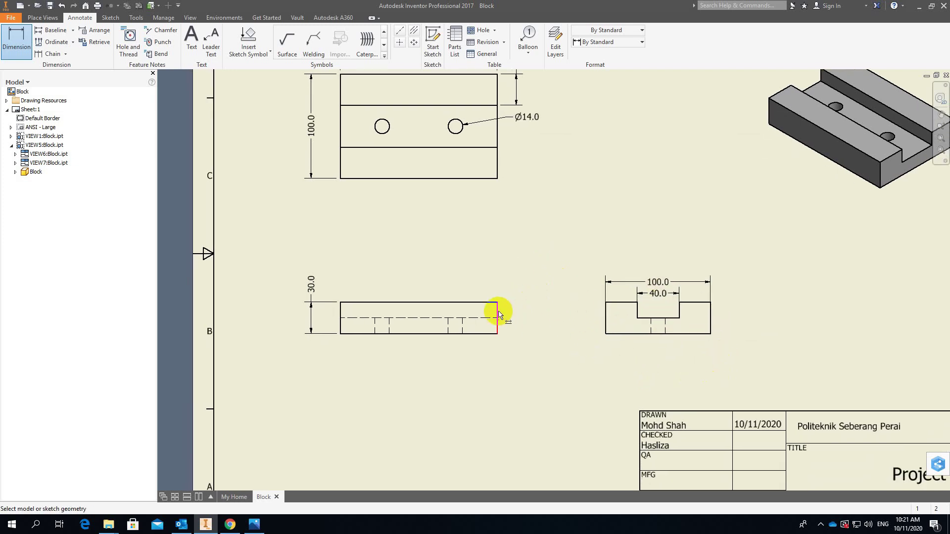
{"action": "left_click", "coordinate": [488, 317]}
{"action": "left_click", "coordinate": [488, 302]}
{"action": "left_click", "coordinate": [511, 313]}
{"action": "left_click", "coordinate": [699, 224]}
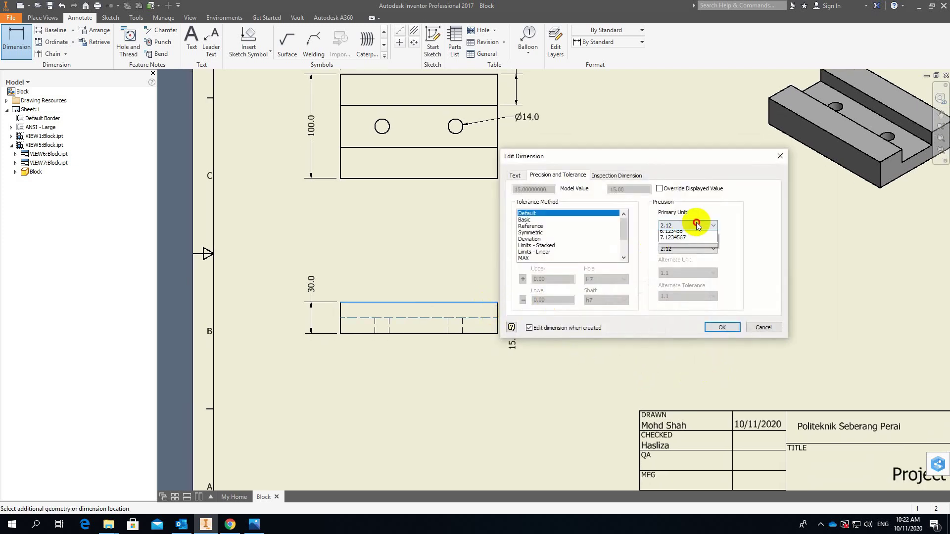
{"action": "left_click", "coordinate": [698, 241]}
{"action": "left_click", "coordinate": [723, 325]}
Step: Dimension the centre distance between the two holes in the top view, placed below the holes, at 1.1 precision
{"action": "middle_click_drag", "start_coordinate": [498, 203], "coordinate": [493, 260]}
{"action": "left_click", "coordinate": [451, 191]}
{"action": "left_click", "coordinate": [385, 184]}
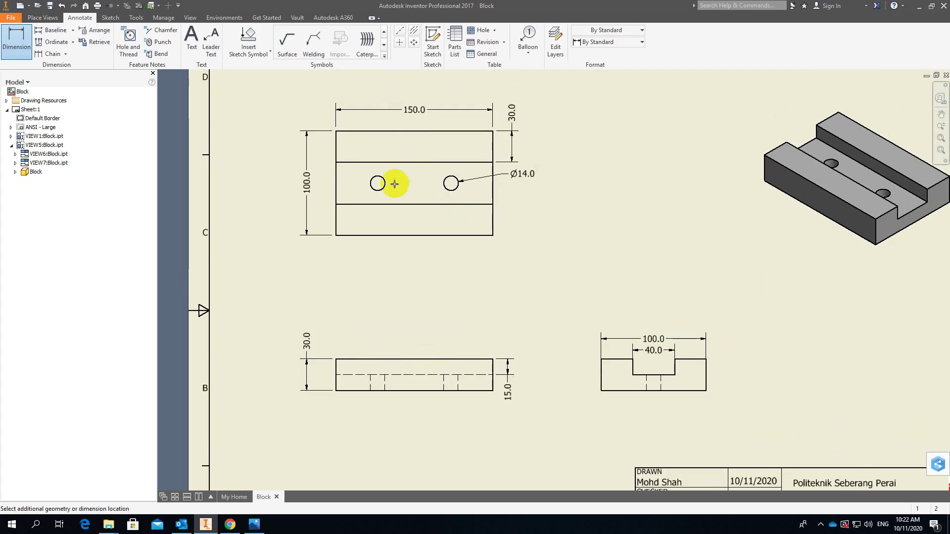
{"action": "left_click", "coordinate": [423, 200]}
{"action": "left_click", "coordinate": [700, 225]}
{"action": "left_click", "coordinate": [699, 241]}
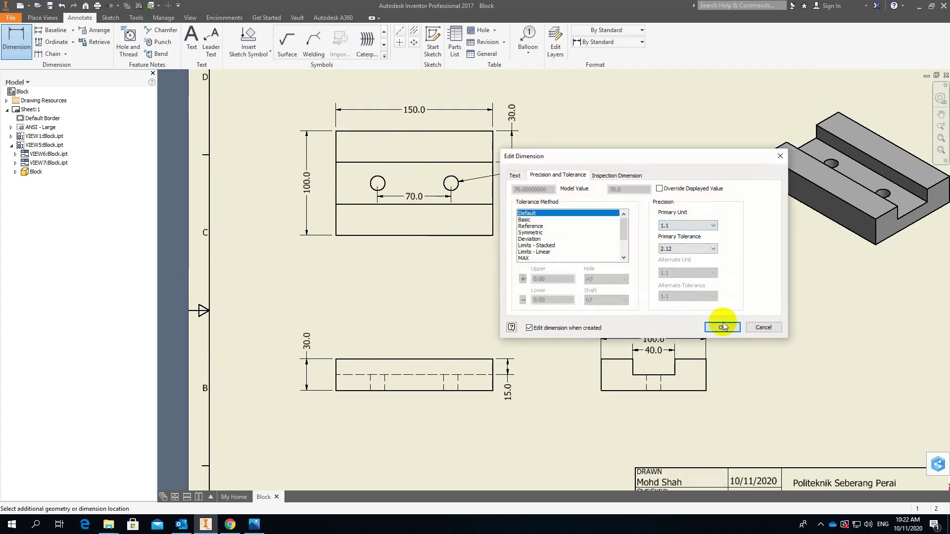
{"action": "left_click", "coordinate": [721, 325]}
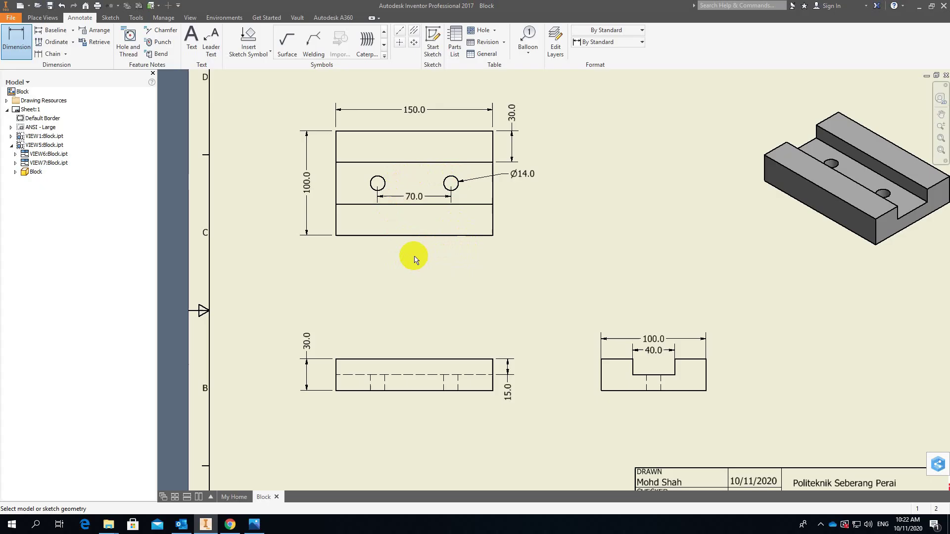
Step: Add a text note reading "TOP VIEW" just below the top view
{"action": "middle_click", "coordinate": [472, 267]}
{"action": "middle_click", "coordinate": [472, 267]}
{"action": "middle_click_drag", "start_coordinate": [454, 263], "coordinate": [422, 258]}
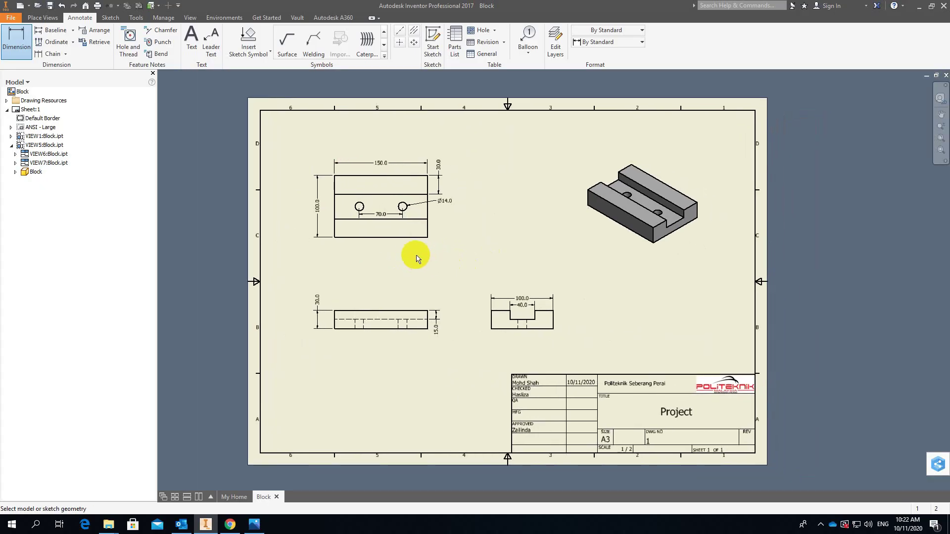
{"action": "scroll", "coordinate": [380, 253], "scroll_direction": "down", "scroll_amount": 3}
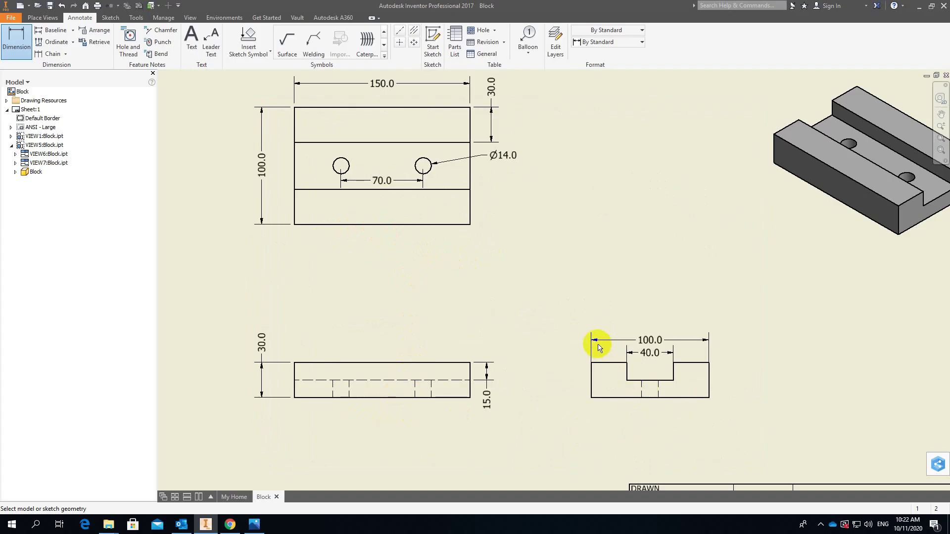
{"action": "middle_click_drag", "start_coordinate": [600, 339], "coordinate": [659, 365]}
{"action": "middle_click_drag", "start_coordinate": [505, 279], "coordinate": [494, 289]}
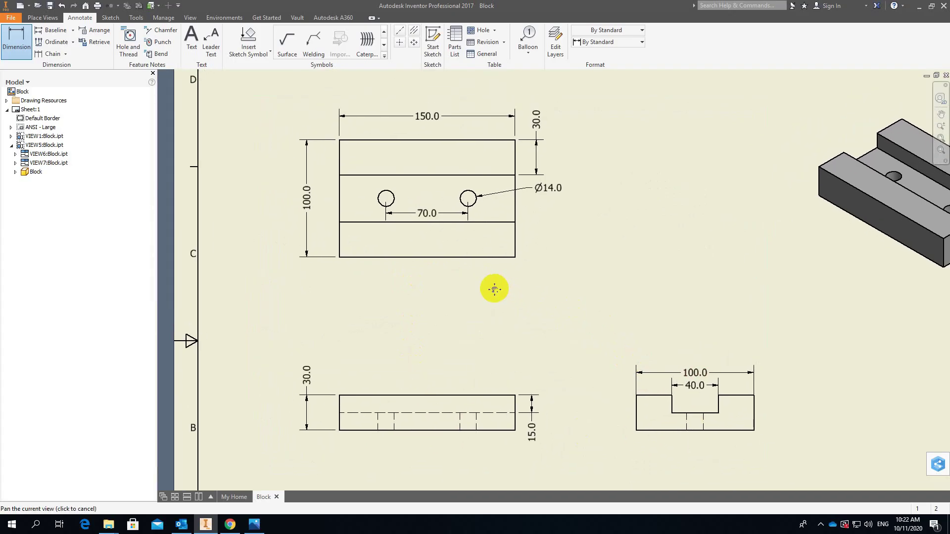
{"action": "left_click", "coordinate": [192, 36]}
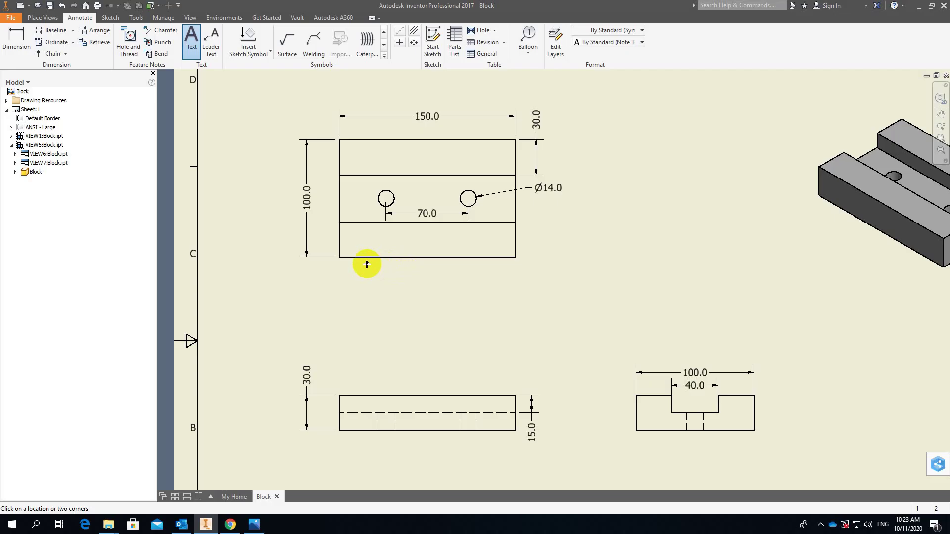
{"action": "mouse_move", "coordinate": [367, 264]}
{"action": "left_mouse_down"}
{"action": "mouse_move", "coordinate": [394, 282]}
{"action": "mouse_move", "coordinate": [490, 298]}
{"action": "mouse_move", "coordinate": [483, 289]}
{"action": "left_mouse_up"}
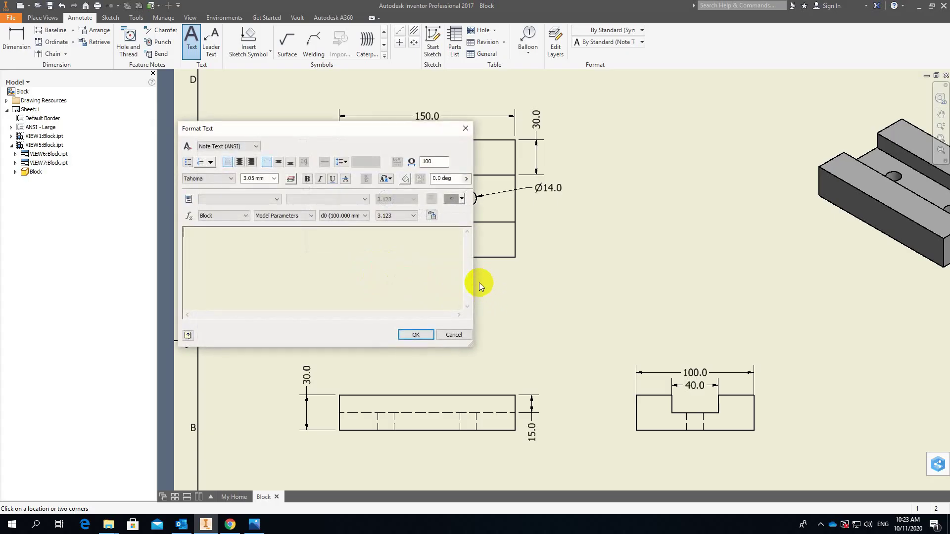
{"action": "mouse_move", "coordinate": [305, 127]}
{"action": "left_mouse_down"}
{"action": "mouse_move", "coordinate": [375, 158]}
{"action": "mouse_move", "coordinate": [597, 148]}
{"action": "mouse_move", "coordinate": [671, 129]}
{"action": "mouse_move", "coordinate": [637, 119]}
{"action": "left_mouse_up"}
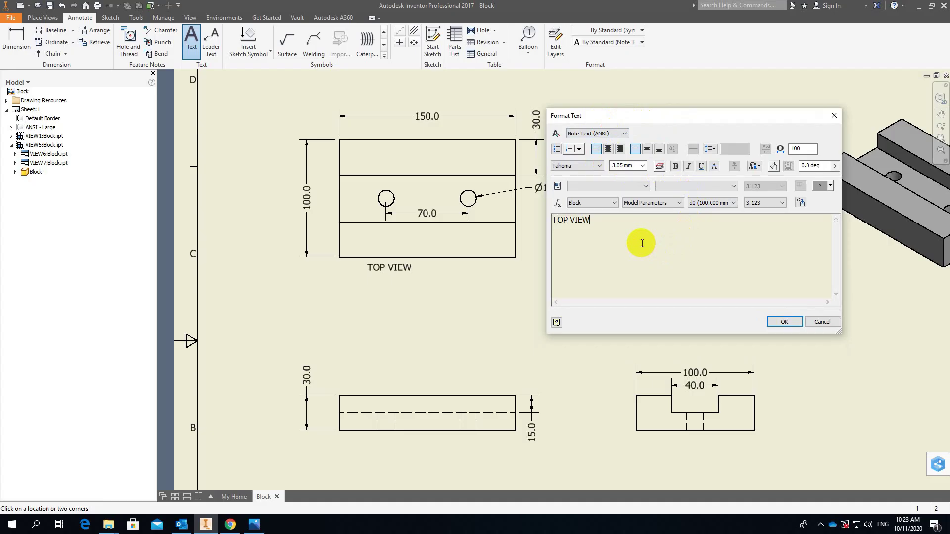
{"action": "left_click", "coordinate": [776, 323]}
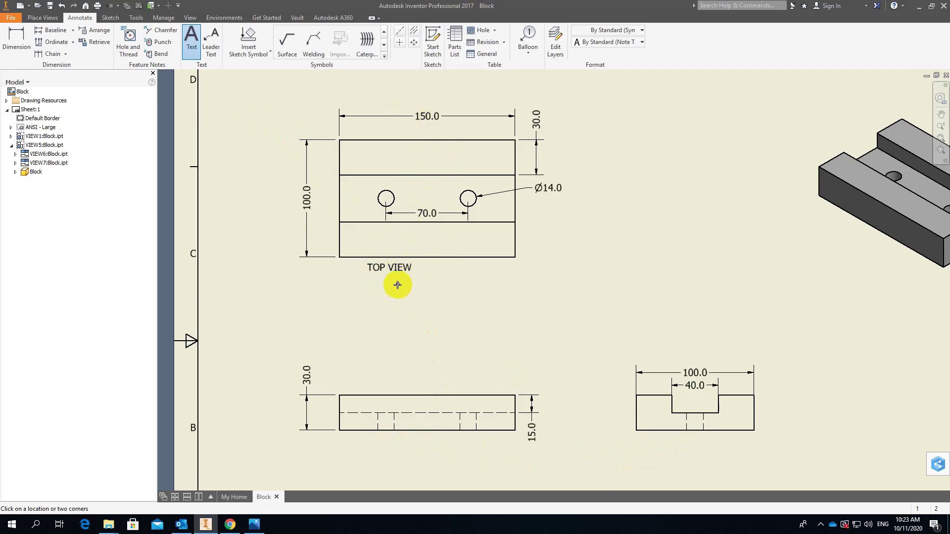
{"action": "key", "text": "Escape"}
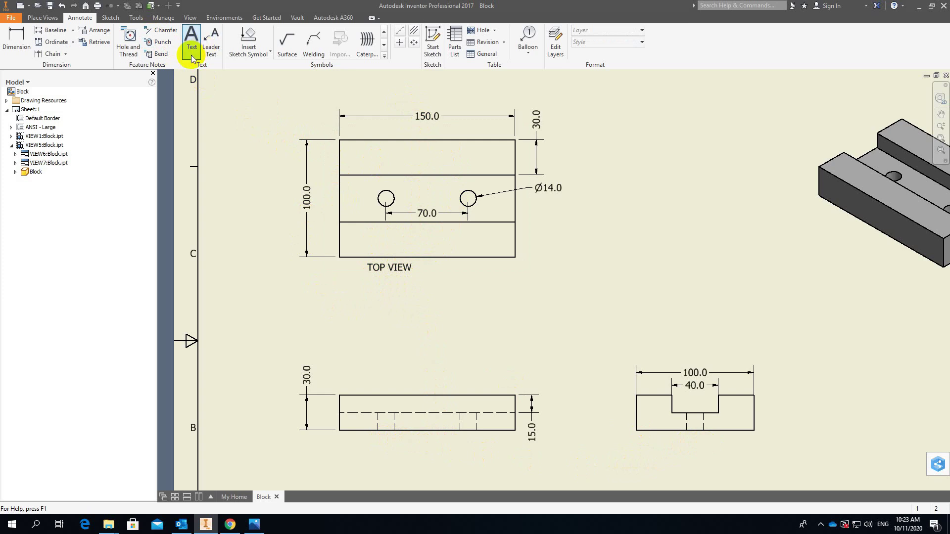
Step: Move the "TOP VIEW" note slightly further down, leaving a gap beneath the top view
{"action": "left_click", "coordinate": [383, 268]}
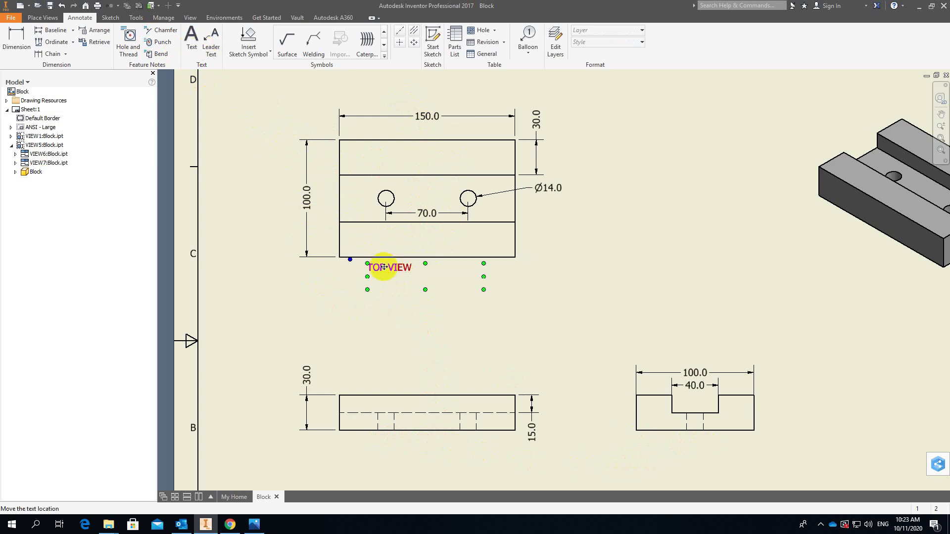
{"action": "left_click_drag", "start_coordinate": [383, 267], "coordinate": [387, 284]}
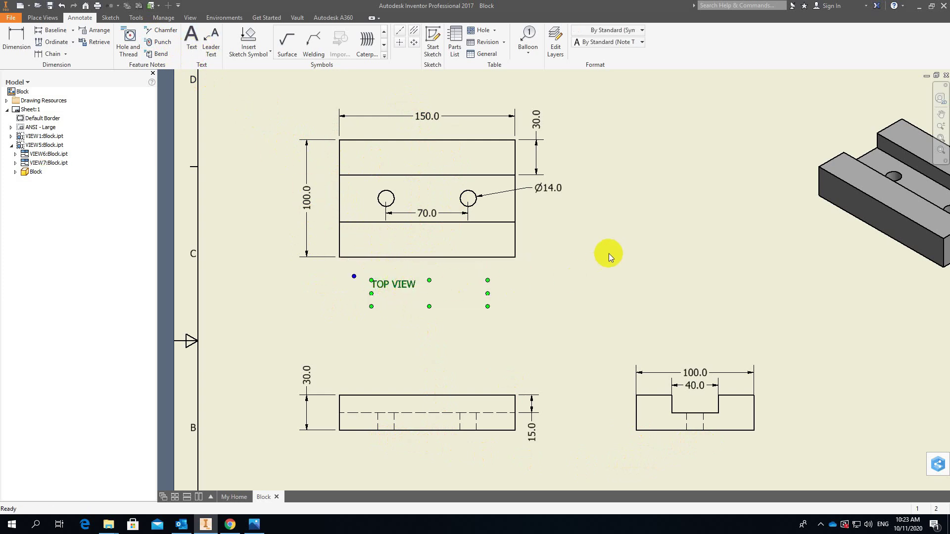
{"action": "left_click", "coordinate": [404, 285]}
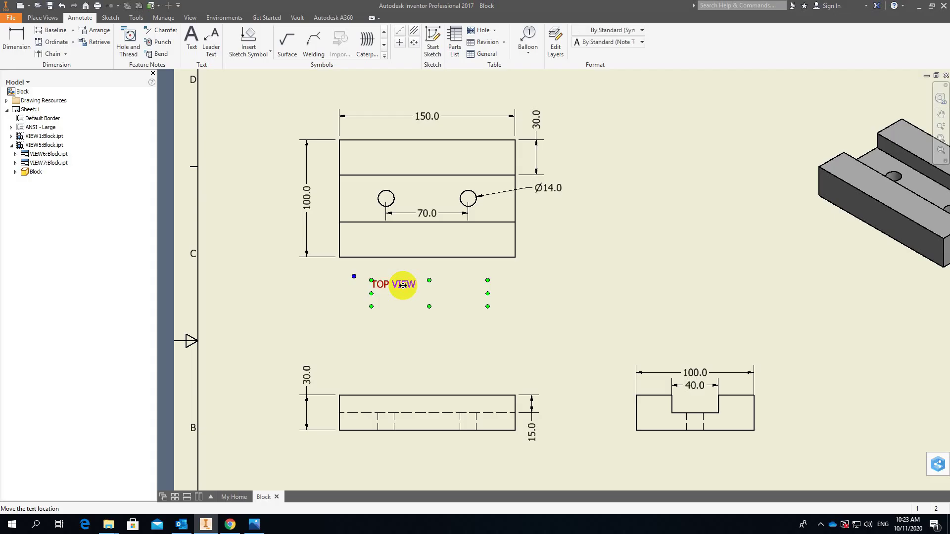
{"action": "middle_click_drag", "start_coordinate": [387, 279], "coordinate": [357, 184]}
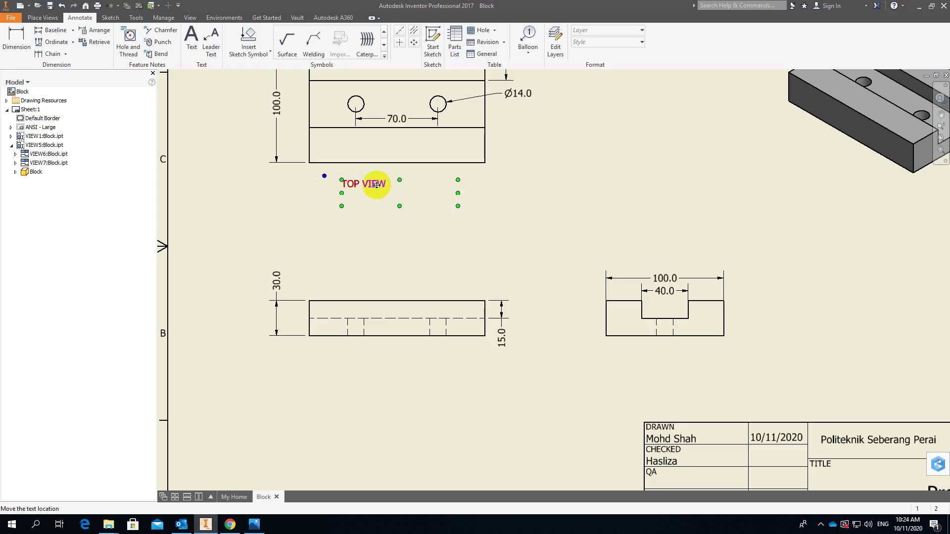
{"action": "middle_click_drag", "start_coordinate": [377, 185], "coordinate": [392, 275]}
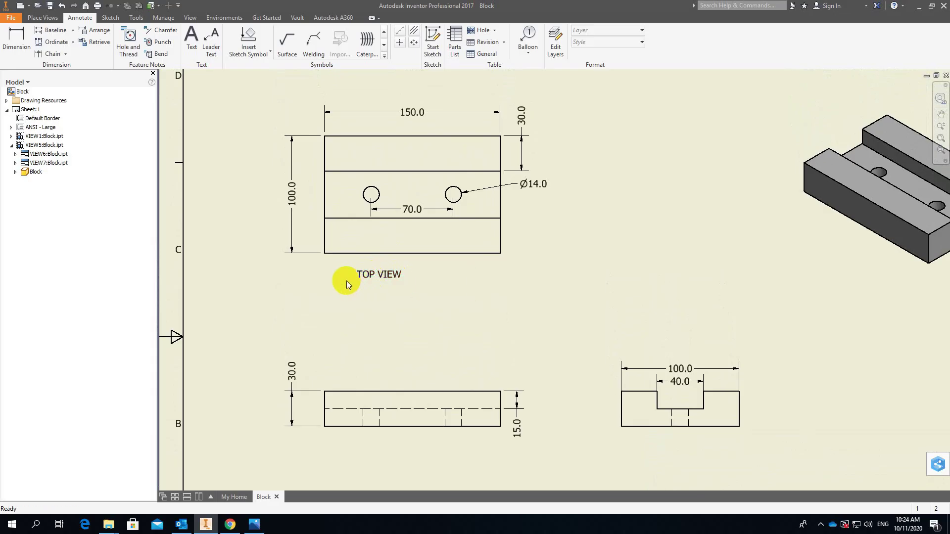
Step: Set the text height of the whole "TOP VIEW" note to 5 mm
{"action": "double_click", "coordinate": [383, 275]}
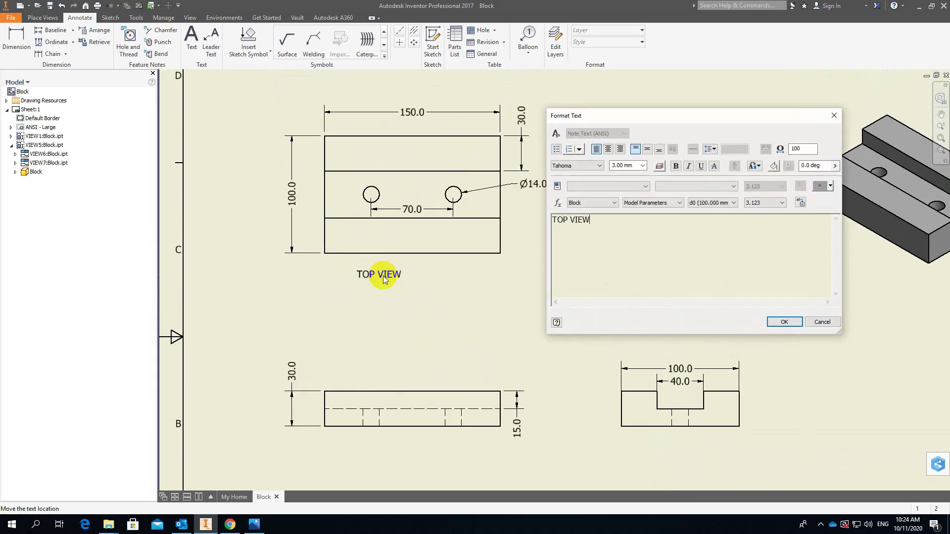
{"action": "left_click_drag", "start_coordinate": [597, 218], "coordinate": [545, 216]}
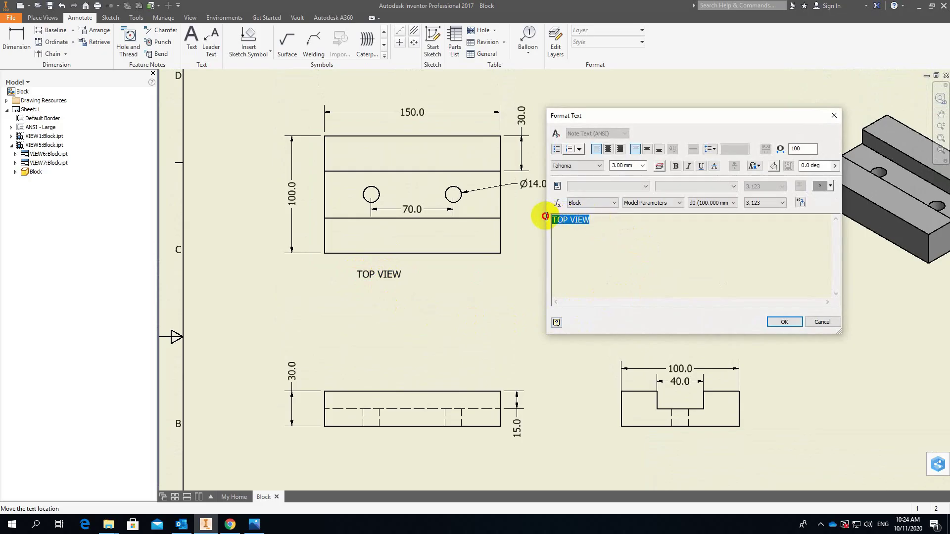
{"action": "left_click", "coordinate": [619, 165]}
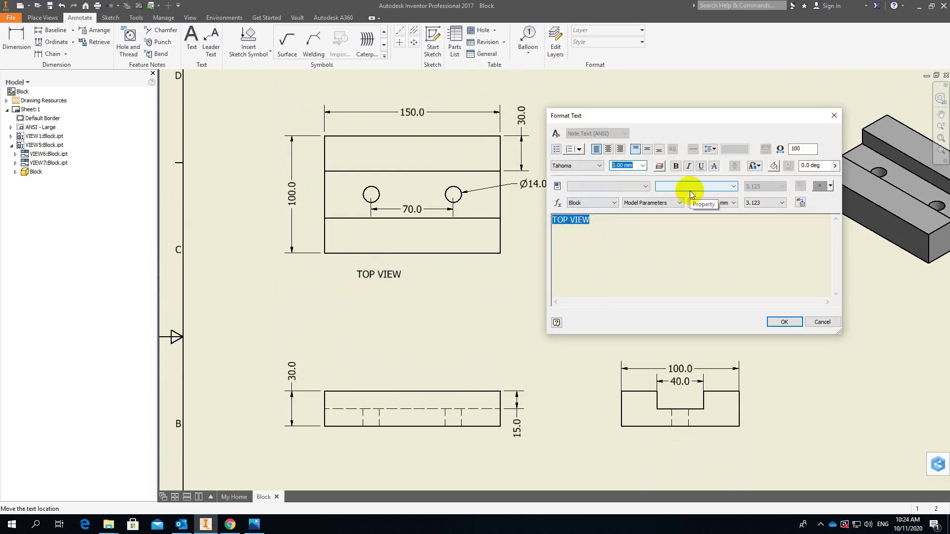
{"action": "type", "text": "5"}
{"action": "key", "text": "Return"}
{"action": "scroll", "coordinate": [596, 301], "scroll_direction": "down", "scroll_amount": 3}
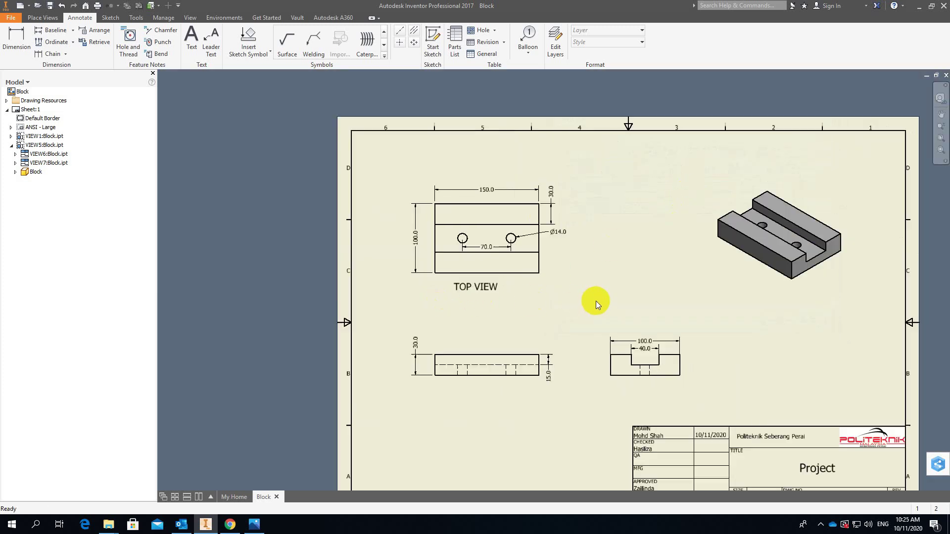
{"action": "middle_click_drag", "start_coordinate": [628, 301], "coordinate": [515, 263]}
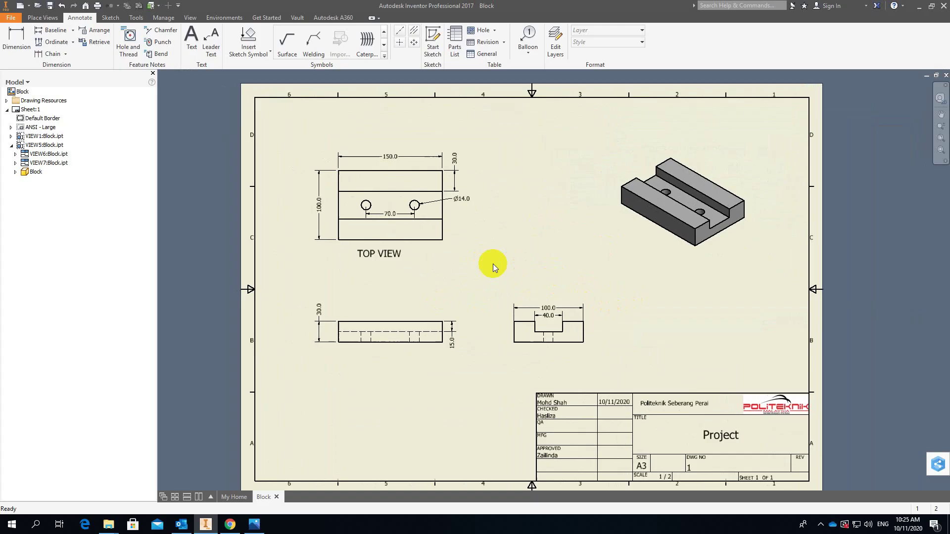
Step: Centre-justify the text of the "TOP VIEW" note beneath the top view
{"action": "double_click", "coordinate": [383, 254]}
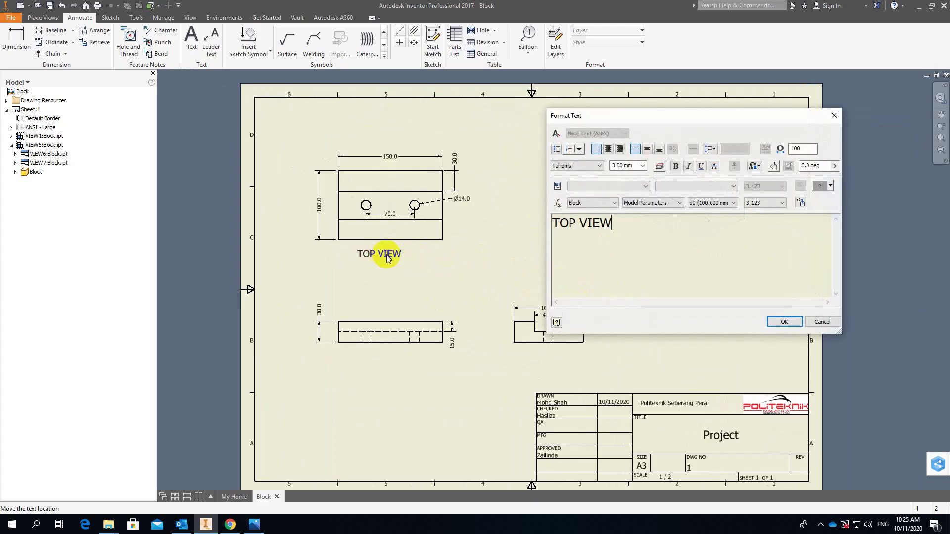
{"action": "left_click_drag", "start_coordinate": [612, 222], "coordinate": [542, 220]}
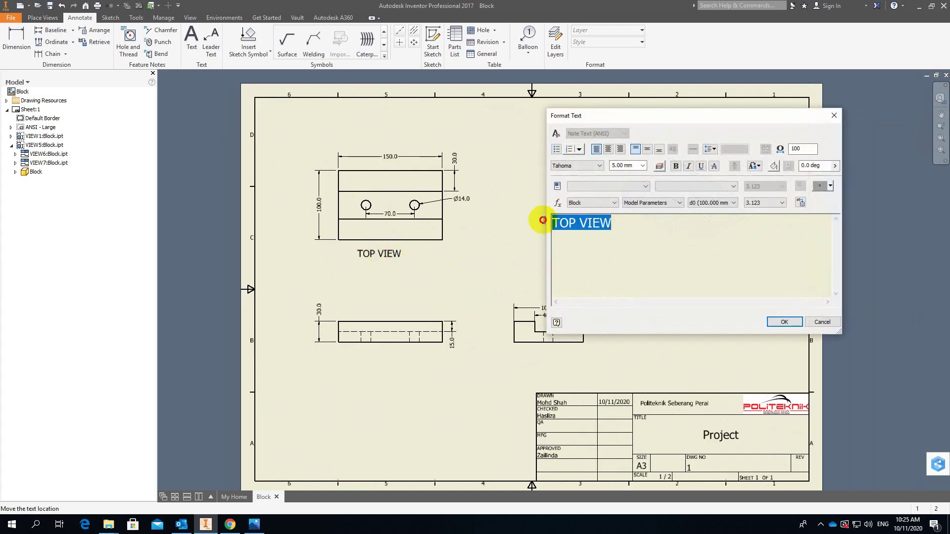
{"action": "left_click", "coordinate": [609, 150]}
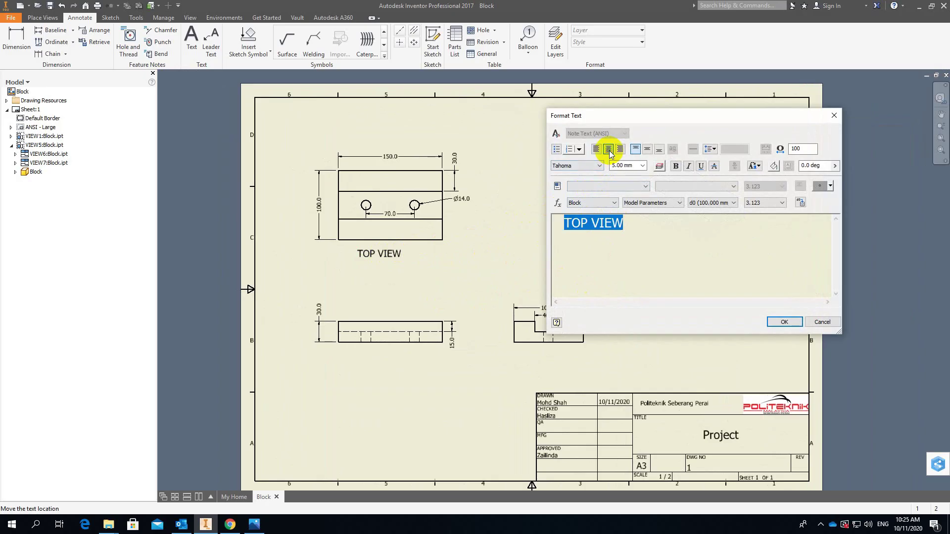
{"action": "left_click", "coordinate": [781, 324]}
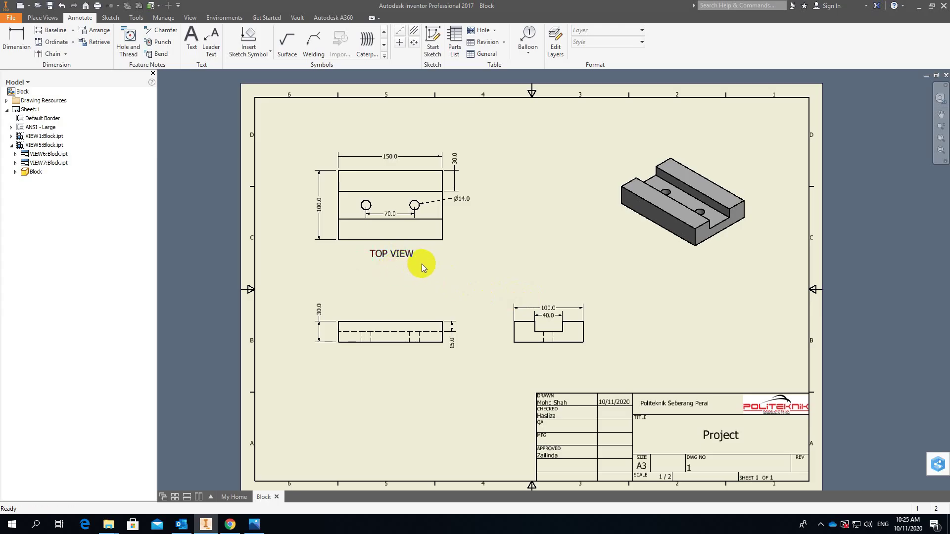
{"action": "mouse_move", "coordinate": [426, 265]}
{"action": "left_mouse_down"}
{"action": "mouse_move", "coordinate": [435, 277]}
{"action": "mouse_move", "coordinate": [426, 272]}
{"action": "left_mouse_up"}
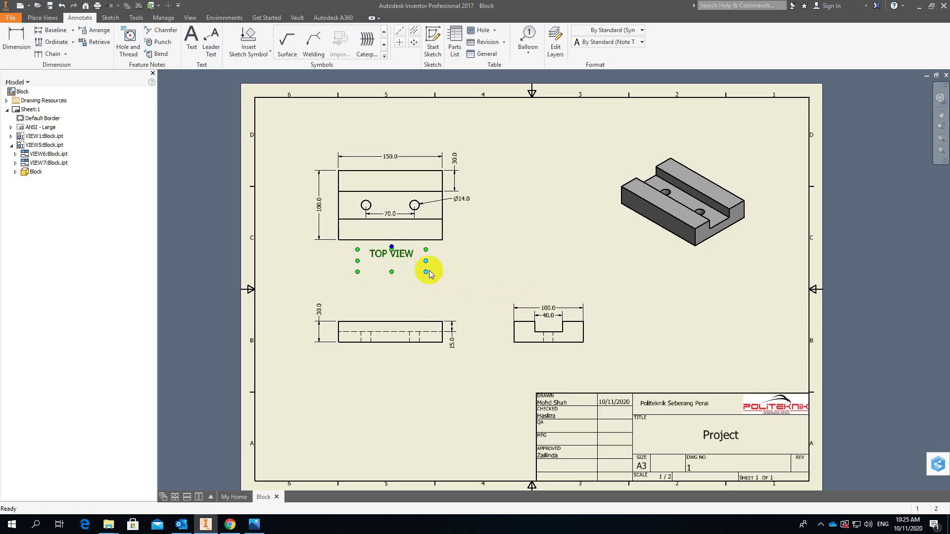
{"action": "left_click", "coordinate": [506, 233]}
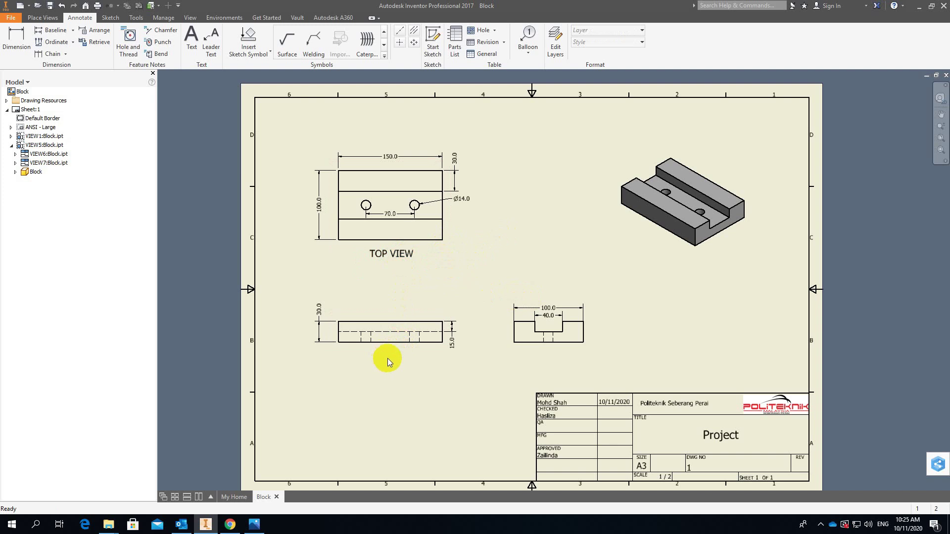
Step: Copy the "TOP VIEW" note and paste one copy centred below the front view and another below the side view
{"action": "left_click", "coordinate": [401, 254]}
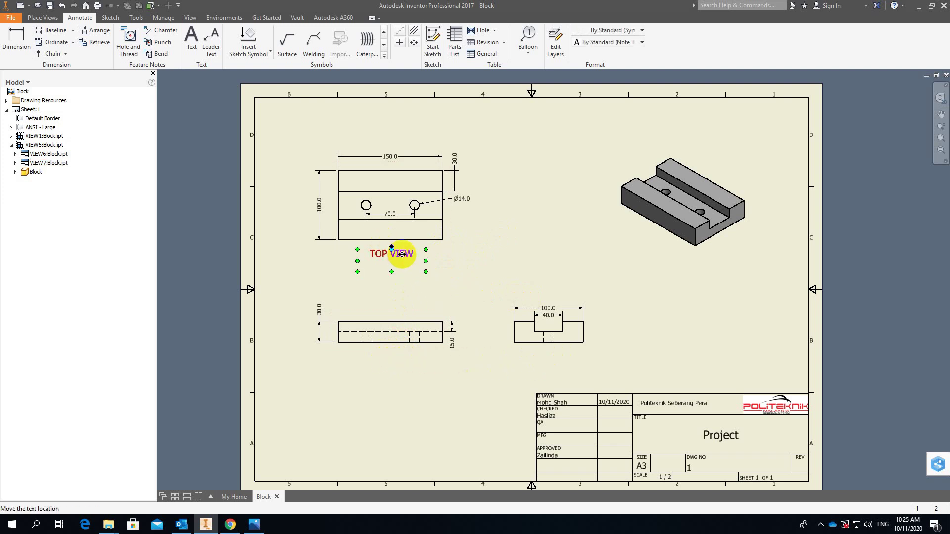
{"action": "right_click", "coordinate": [402, 254]}
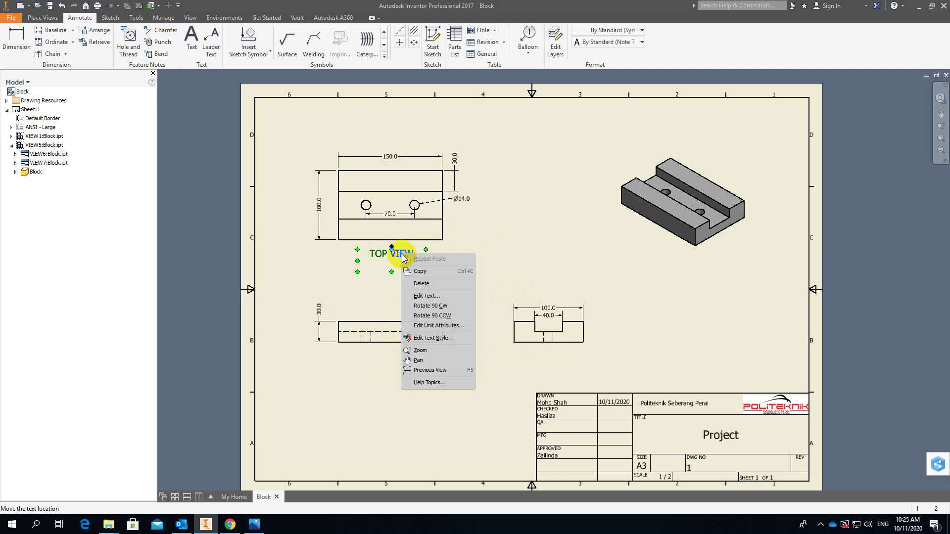
{"action": "left_click", "coordinate": [420, 271]}
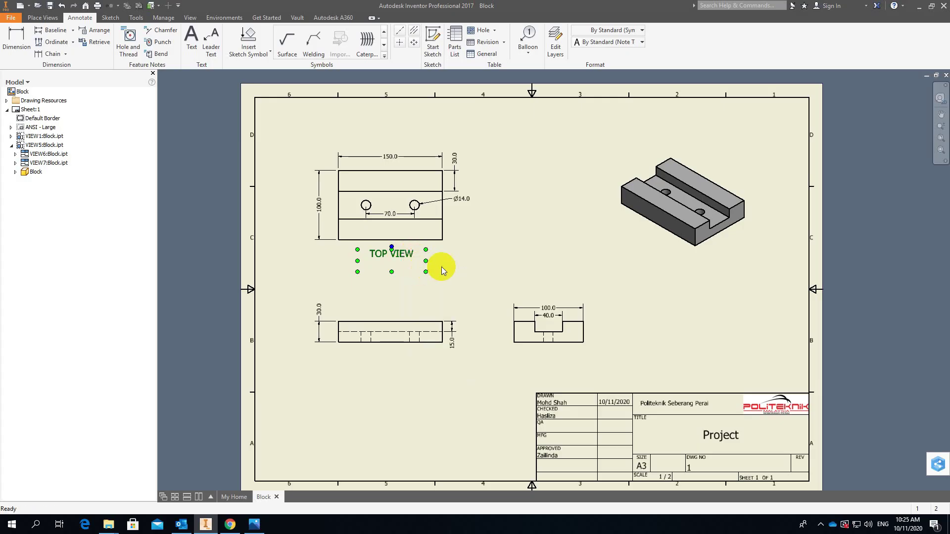
{"action": "left_click", "coordinate": [557, 245]}
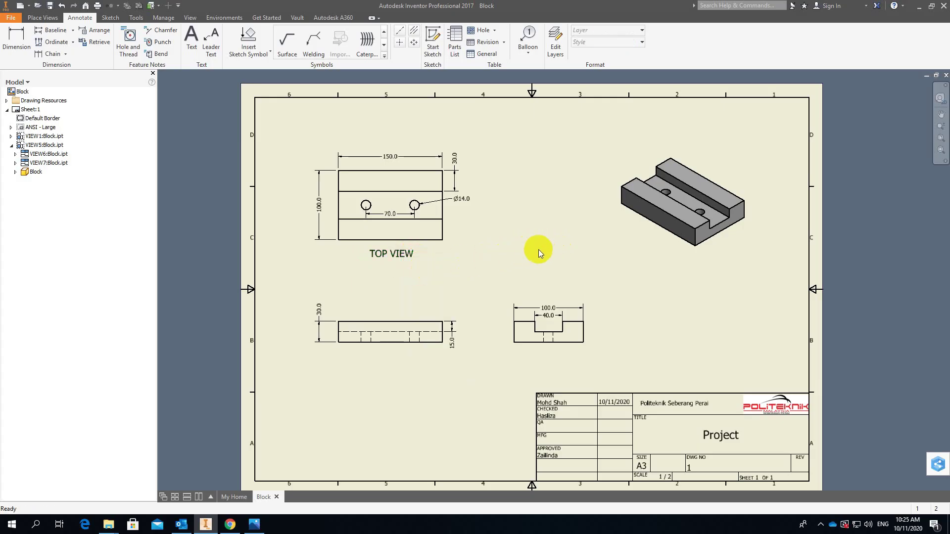
{"action": "right_click", "coordinate": [520, 248]}
{"action": "left_click", "coordinate": [502, 315]}
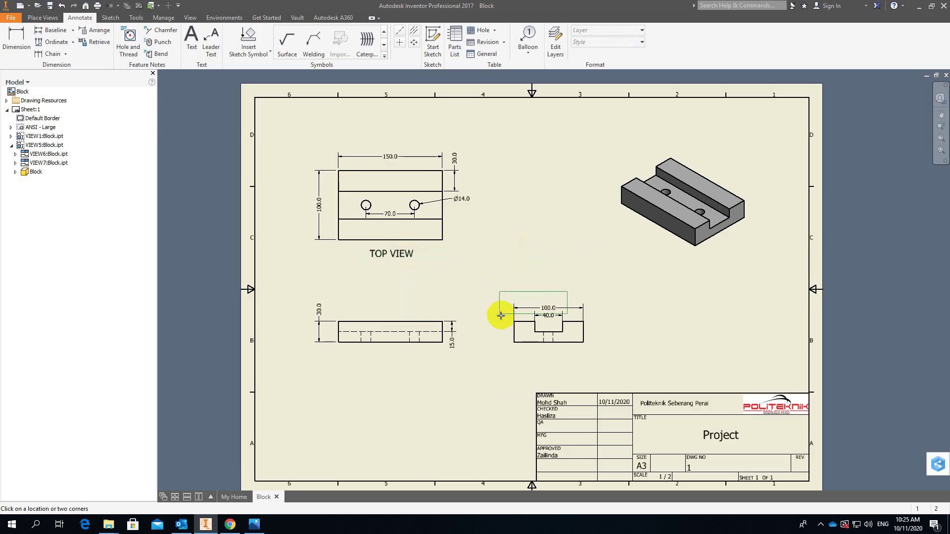
{"action": "left_click", "coordinate": [357, 372]}
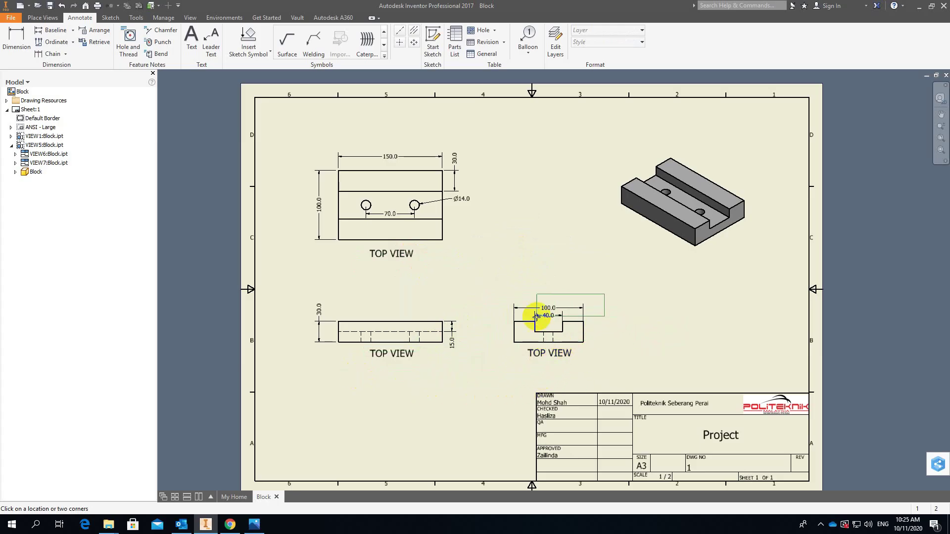
{"action": "key", "text": "Escape"}
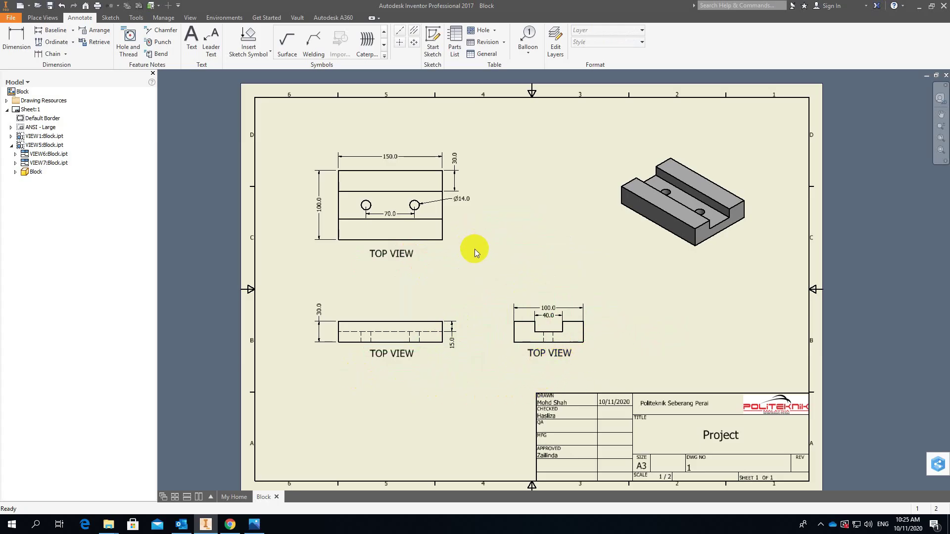
Step: Change the copied note under the front view to read "FRONT VIEW"
{"action": "double_click", "coordinate": [402, 353]}
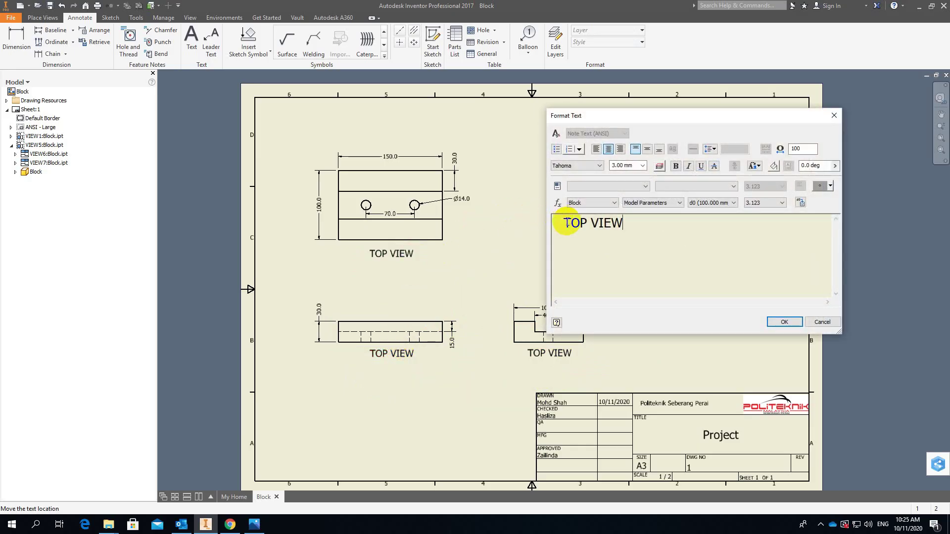
{"action": "left_click_drag", "start_coordinate": [565, 223], "coordinate": [587, 223]}
{"action": "type", "text": "FRONT"}
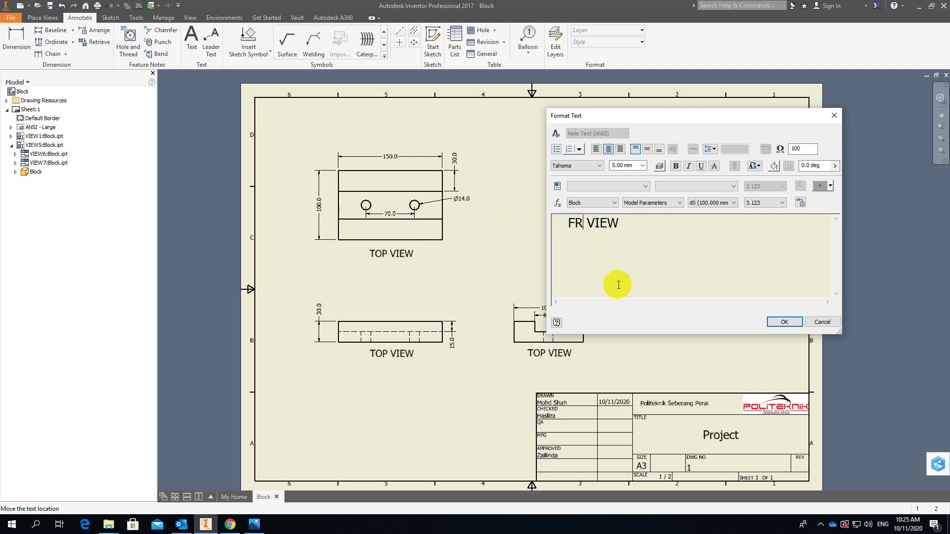
{"action": "left_click", "coordinate": [784, 322]}
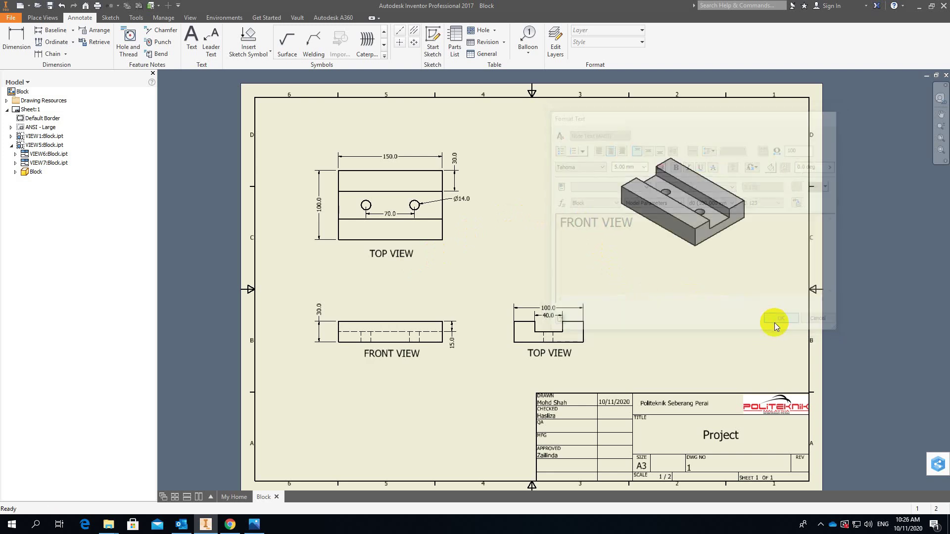
Step: Change the copied note under the side view to read "SIDE VIEW"
{"action": "double_click", "coordinate": [545, 356]}
{"action": "left_click_drag", "start_coordinate": [565, 223], "coordinate": [585, 224]}
{"action": "type", "text": "SIDE VIEW"}
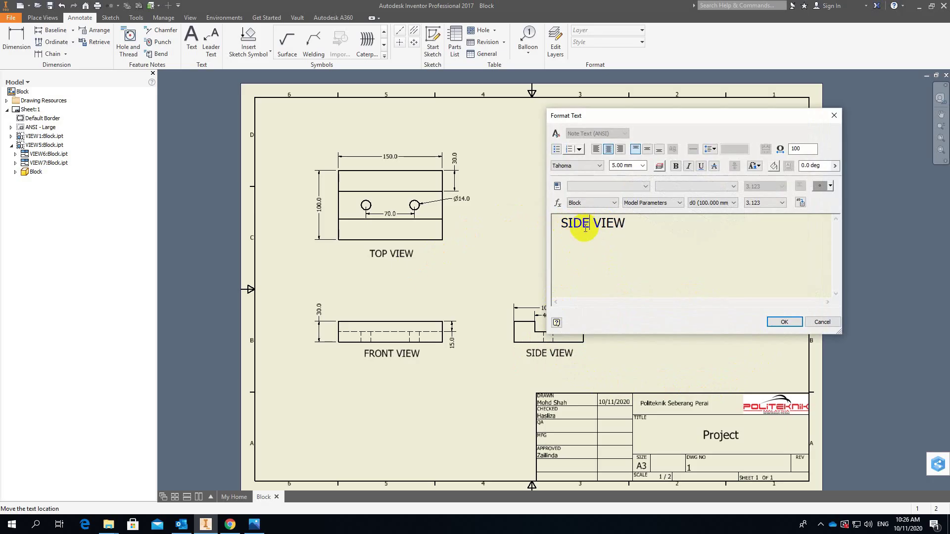
{"action": "left_click", "coordinate": [783, 321]}
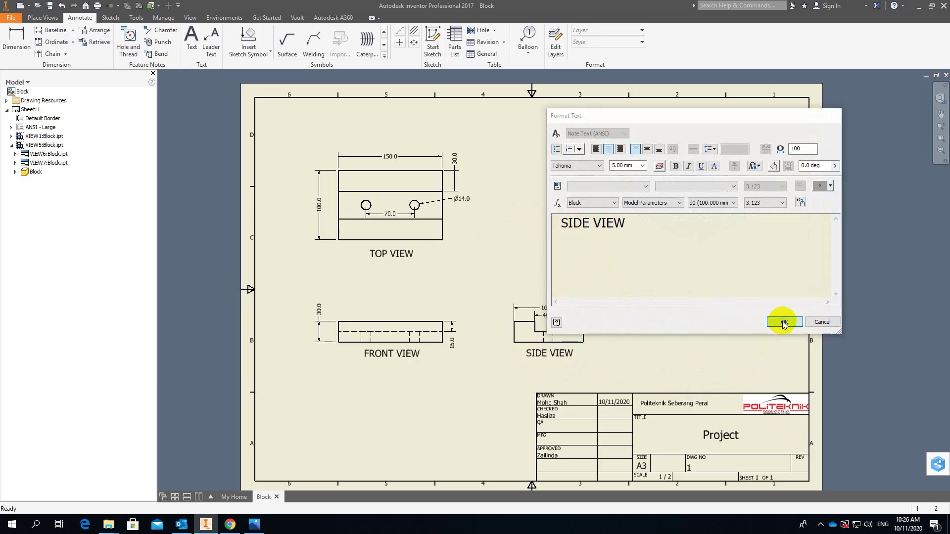
Step: Move the "FRONT VIEW" and "SIDE VIEW" notes slightly lower beneath their views
{"action": "left_click", "coordinate": [400, 355]}
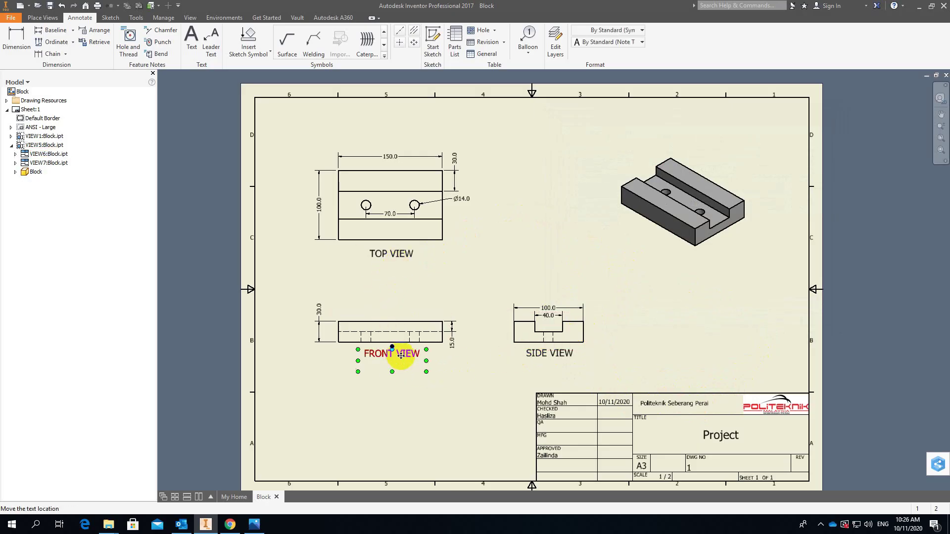
{"action": "middle_click_drag", "start_coordinate": [401, 355], "coordinate": [401, 327]}
{"action": "scroll", "coordinate": [430, 319], "scroll_direction": "up", "scroll_amount": 5}
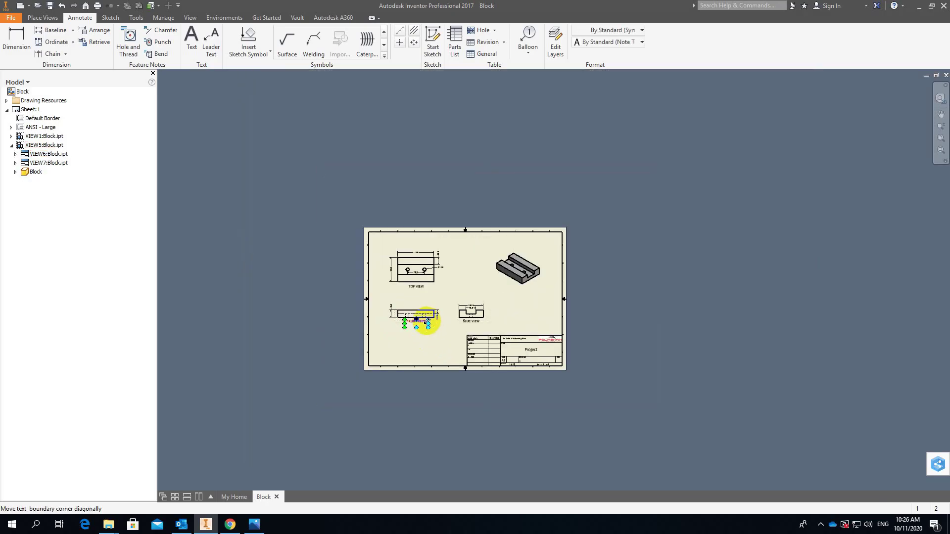
{"action": "scroll", "coordinate": [427, 321], "scroll_direction": "down", "scroll_amount": 9}
{"action": "scroll", "coordinate": [435, 322], "scroll_direction": "up", "scroll_amount": 2}
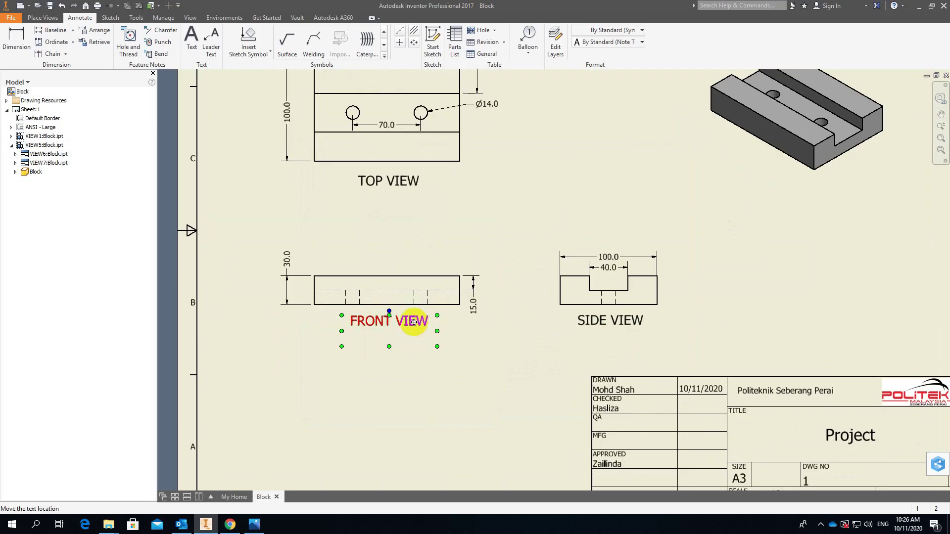
{"action": "left_click_drag", "start_coordinate": [401, 322], "coordinate": [400, 328]}
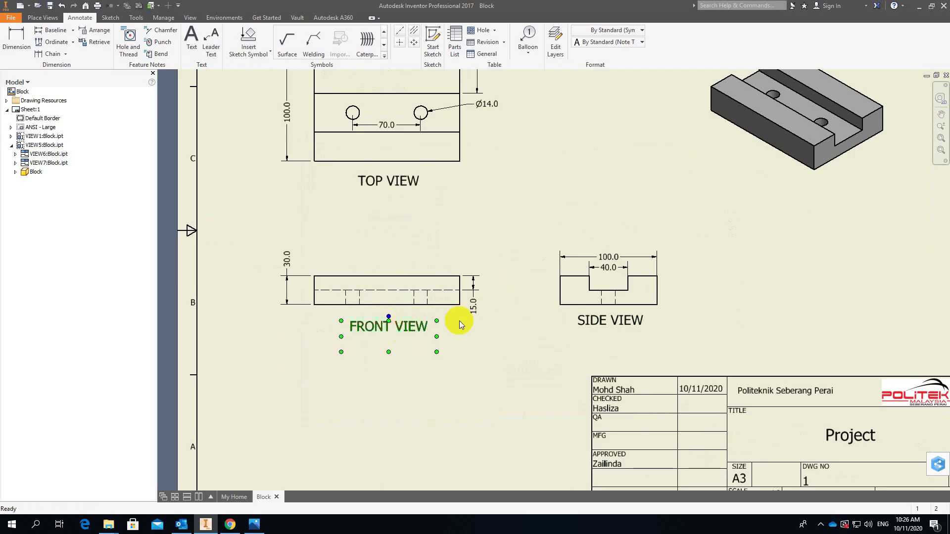
{"action": "left_click_drag", "start_coordinate": [612, 320], "coordinate": [613, 324]}
Step: Add a text note reading "BLOCK" near the sheet's upper edge, between the top view and the isometric view
{"action": "scroll", "coordinate": [645, 227], "scroll_direction": "up", "scroll_amount": 4}
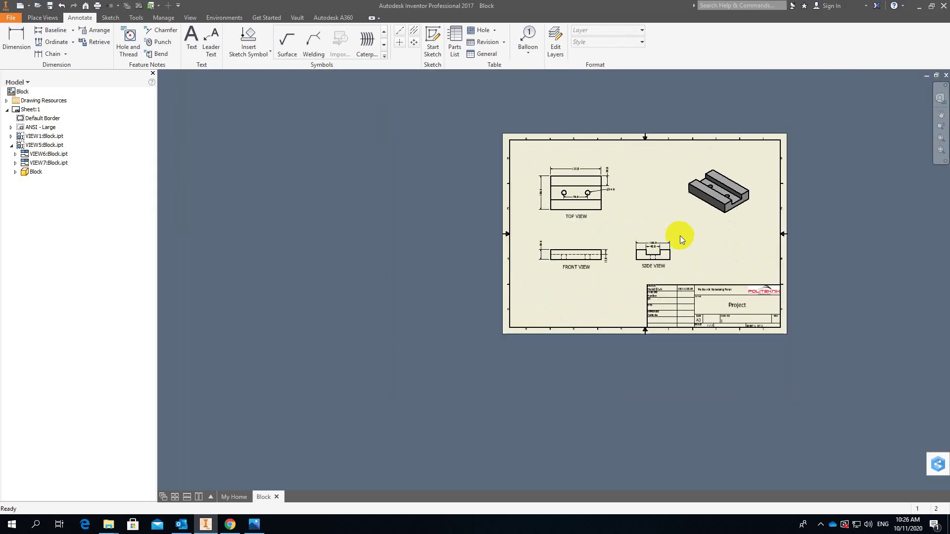
{"action": "scroll", "coordinate": [696, 236], "scroll_direction": "down", "scroll_amount": 2}
{"action": "mouse_move", "coordinate": [671, 232]}
{"action": "middle_mouse_down"}
{"action": "mouse_move", "coordinate": [636, 277]}
{"action": "mouse_move", "coordinate": [609, 288]}
{"action": "middle_mouse_up"}
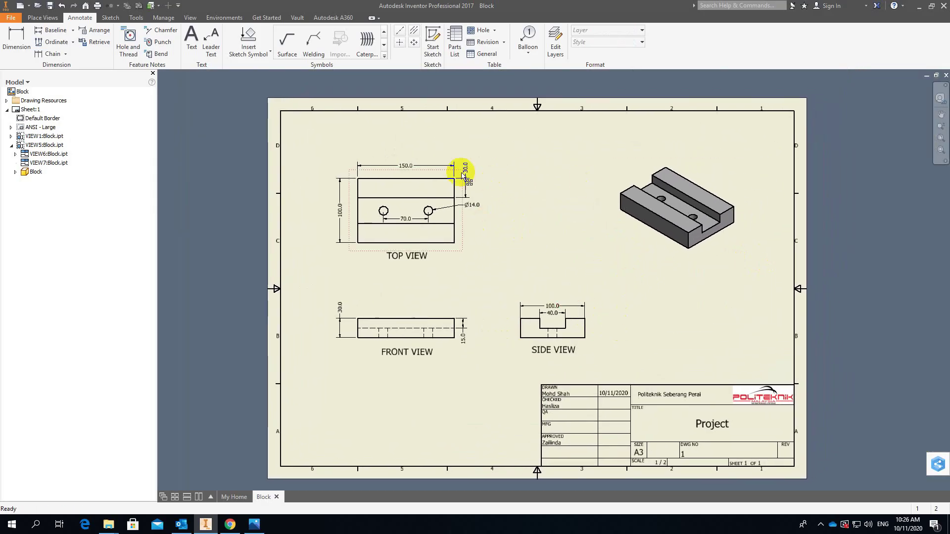
{"action": "left_click", "coordinate": [192, 44]}
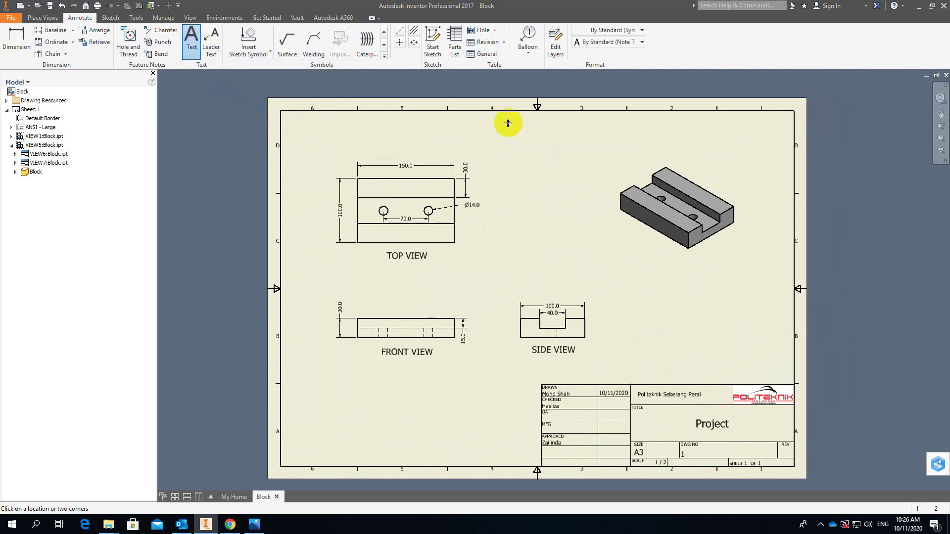
{"action": "left_click_drag", "start_coordinate": [500, 133], "coordinate": [588, 165]}
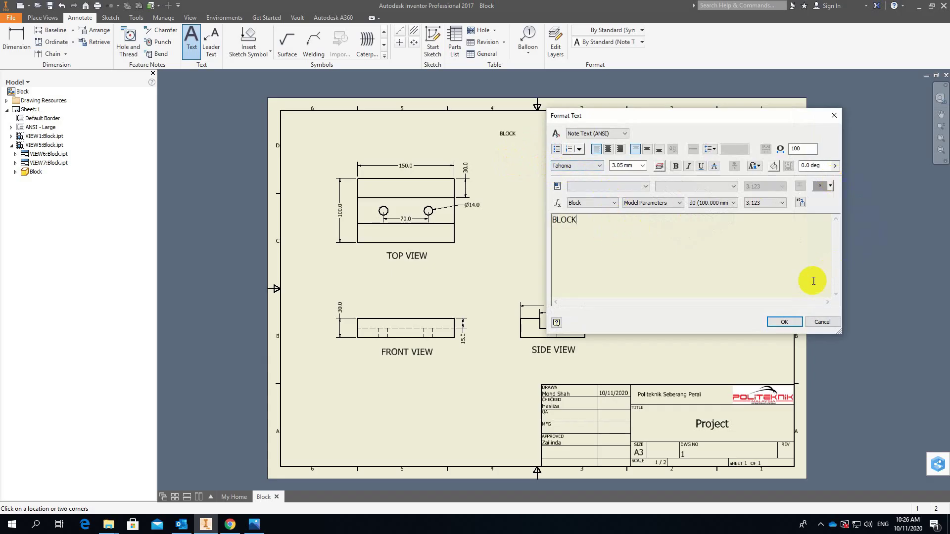
{"action": "left_click", "coordinate": [789, 322]}
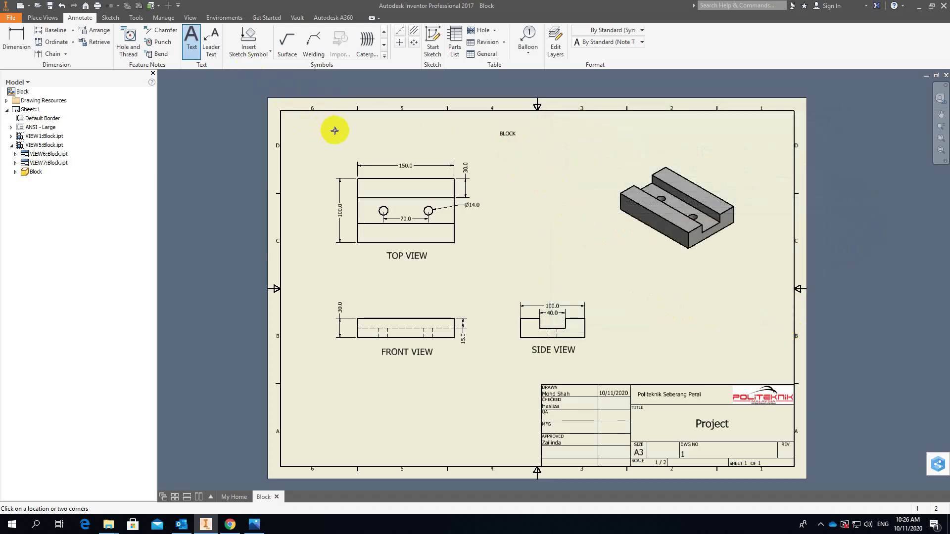
{"action": "key", "text": "Escape"}
Step: Increase the text height of the whole "BLOCK" note so it serves as the sheet's heading
{"action": "left_click", "coordinate": [508, 133]}
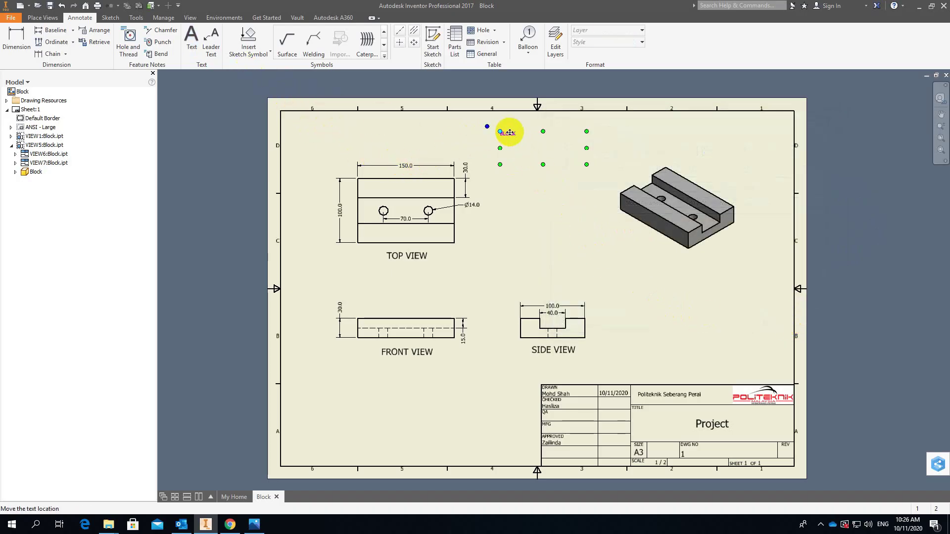
{"action": "double_click", "coordinate": [510, 132]}
{"action": "left_click_drag", "start_coordinate": [575, 219], "coordinate": [534, 207]}
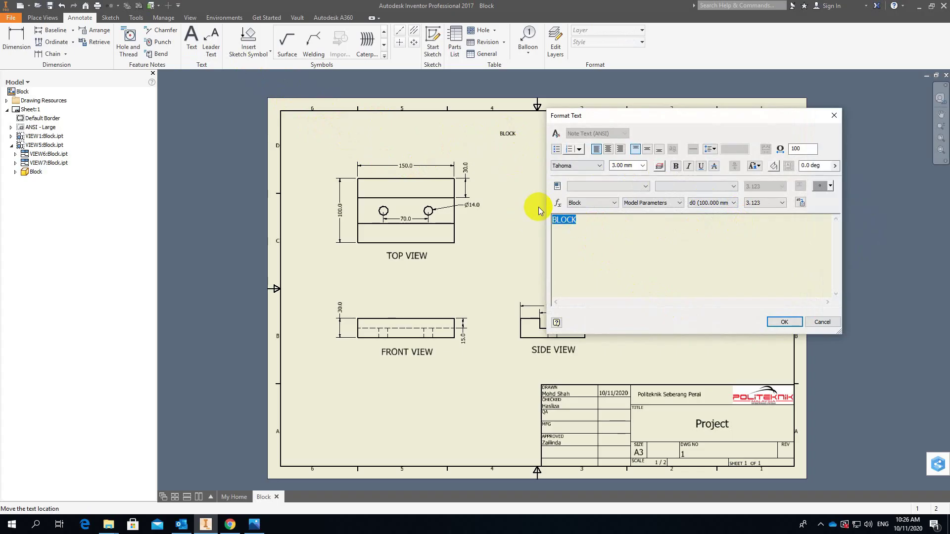
{"action": "left_click", "coordinate": [613, 166]}
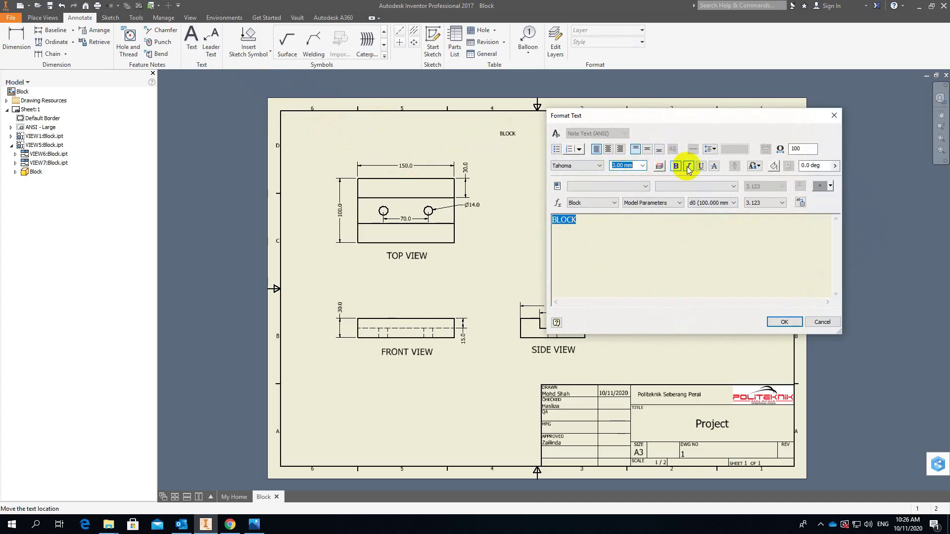
{"action": "key", "text": "Return"}
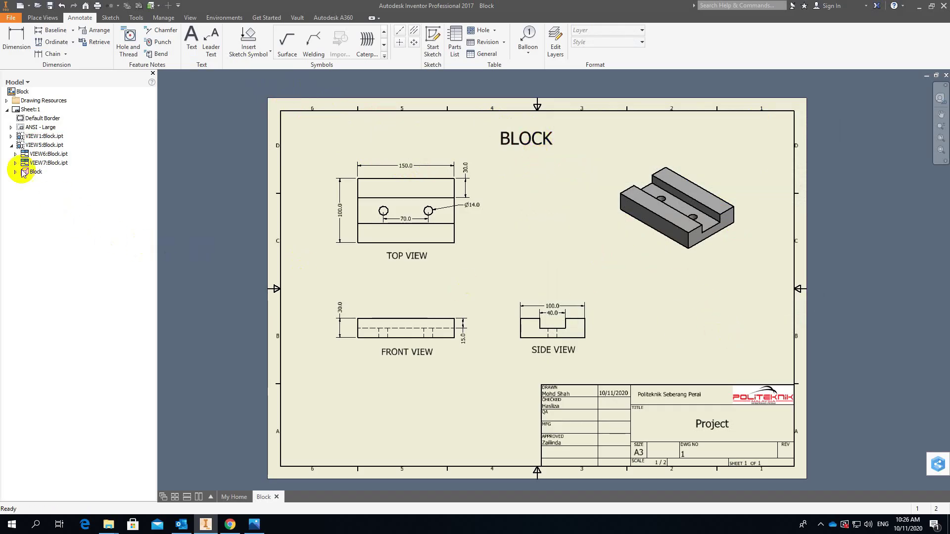
Step: Collapse the first sheet's entries in the model tree and add a new sheet to the drawing
{"action": "left_click", "coordinate": [11, 145]}
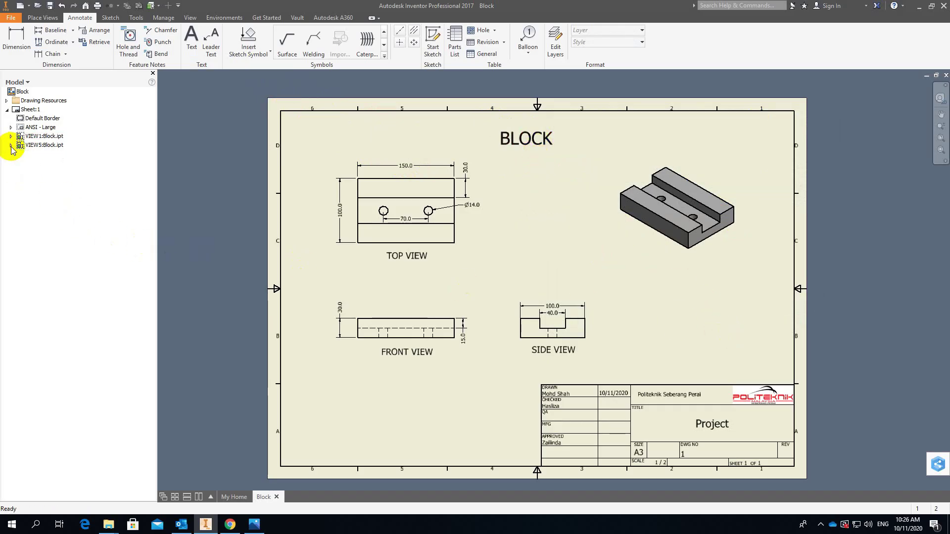
{"action": "left_click", "coordinate": [7, 109]}
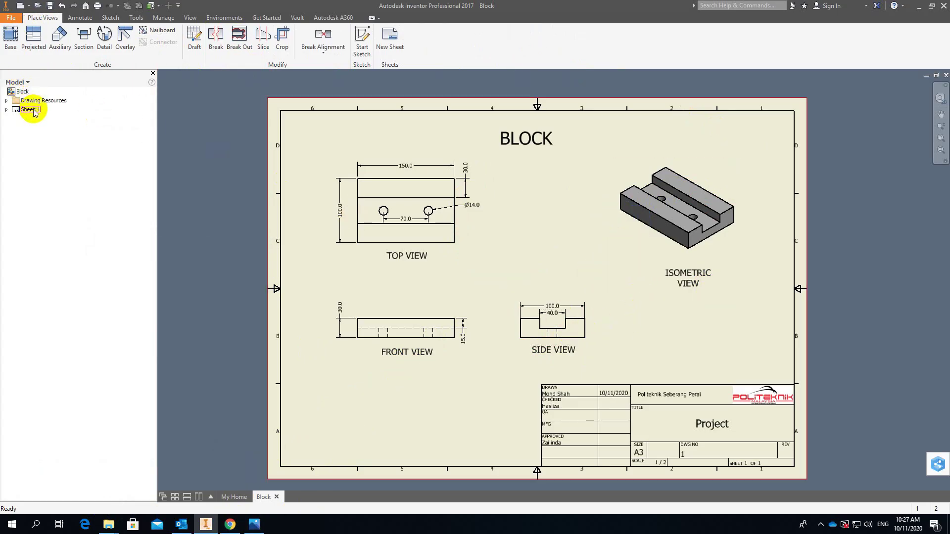
{"action": "left_click", "coordinate": [399, 43]}
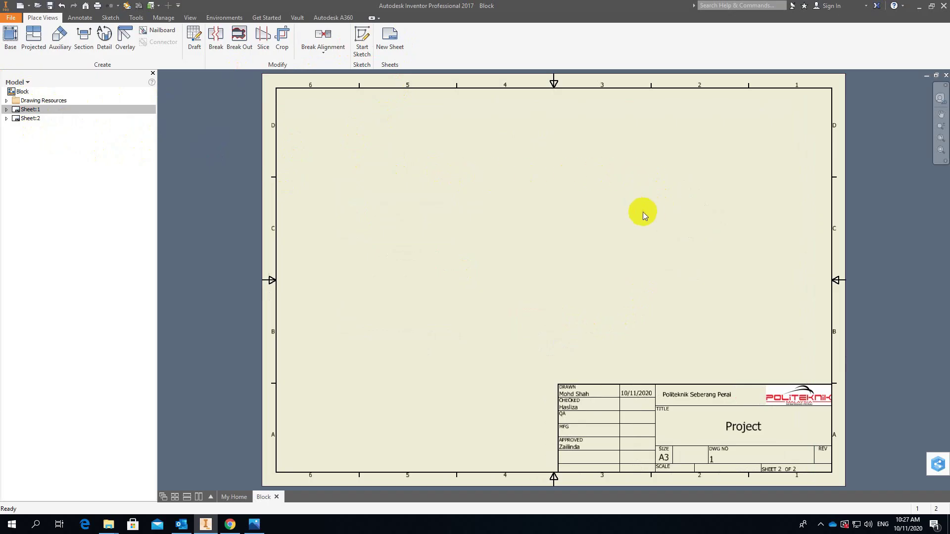
Step: Preview the Bolt, cap, Nut and Washer part files as sources for a base view on the new sheet, without placing one
{"action": "left_click", "coordinate": [11, 43]}
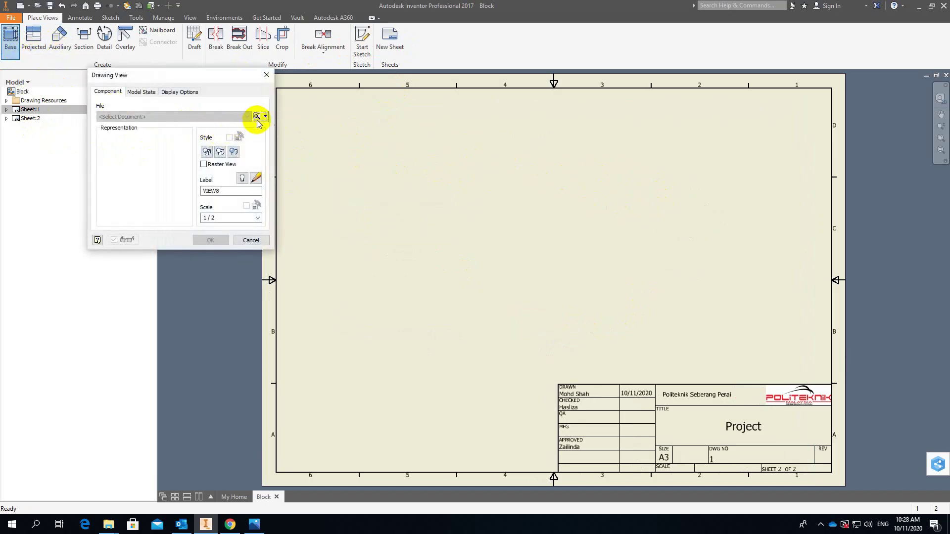
{"action": "left_click", "coordinate": [257, 117]}
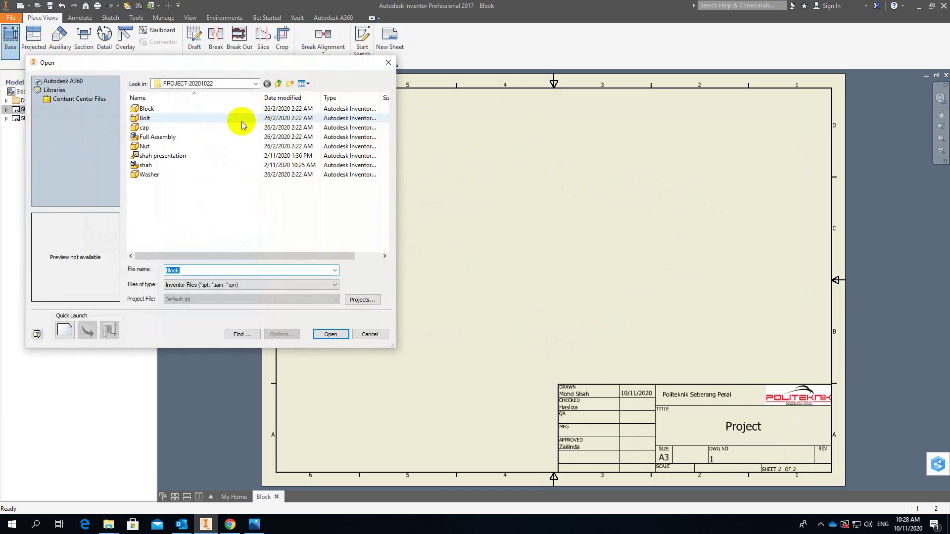
{"action": "left_click", "coordinate": [153, 117]}
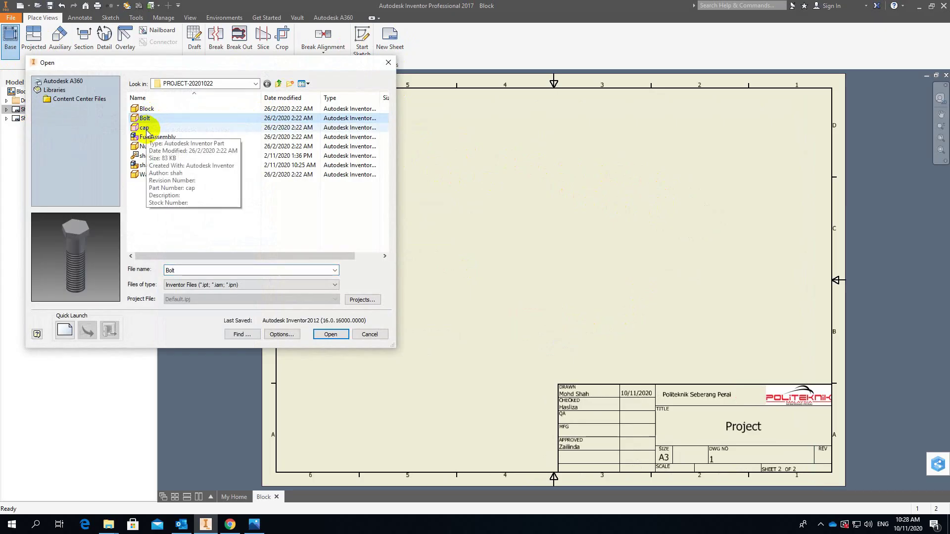
{"action": "left_click", "coordinate": [144, 129]}
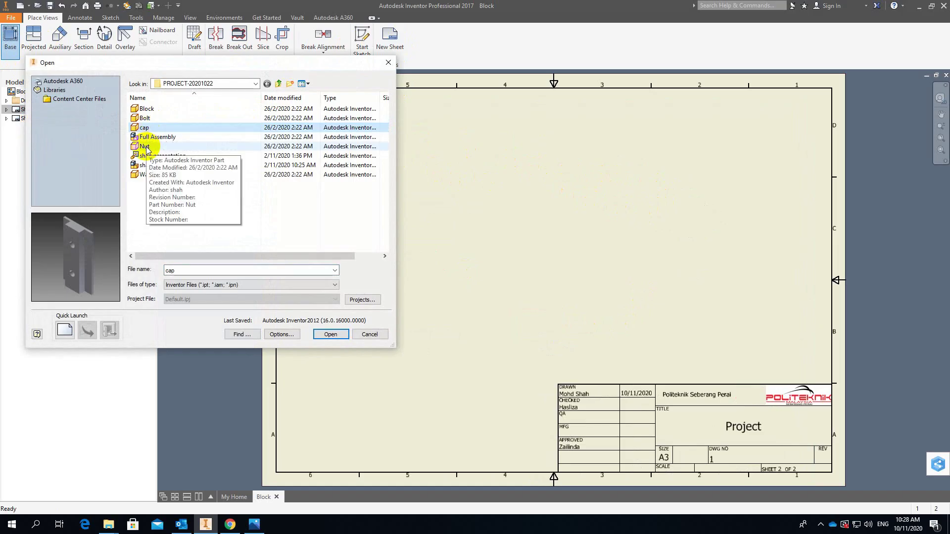
{"action": "left_click", "coordinate": [145, 147]}
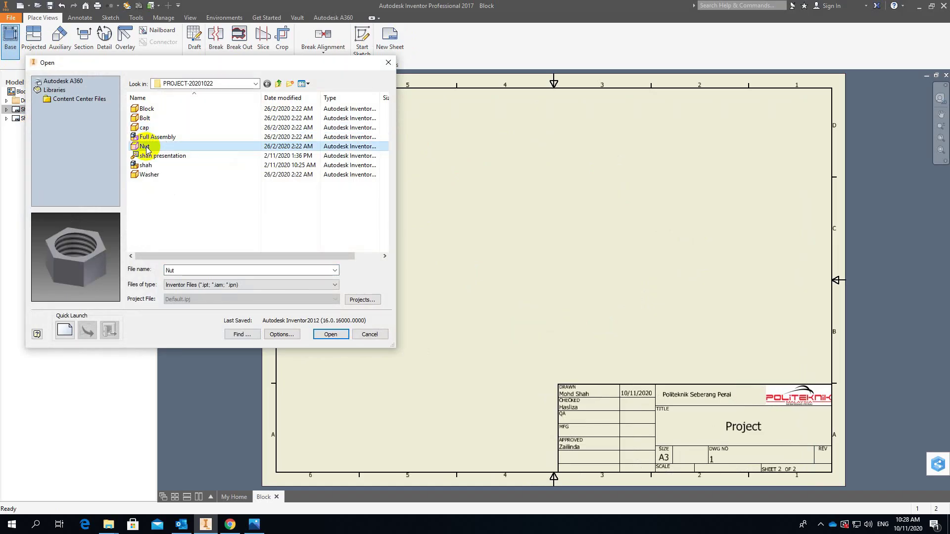
{"action": "left_click", "coordinate": [149, 175]}
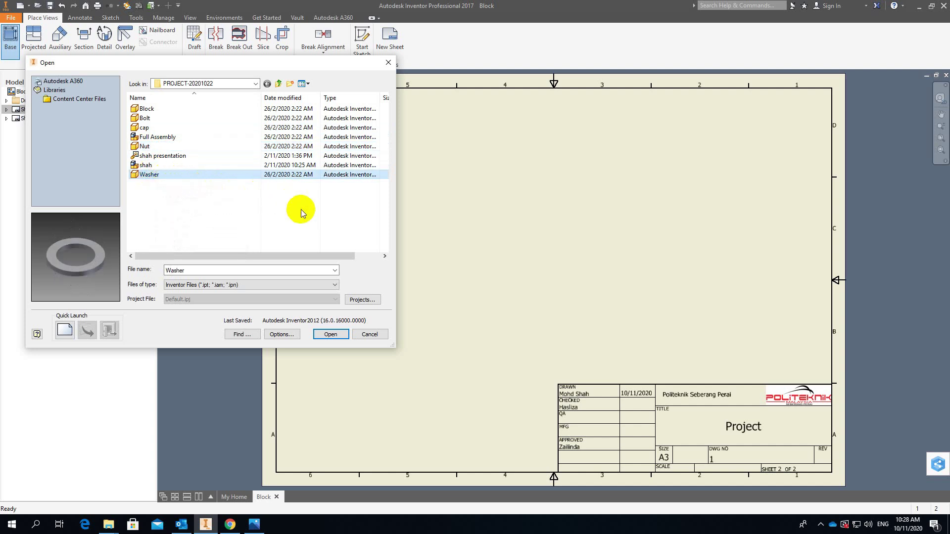
{"action": "left_click", "coordinate": [368, 336]}
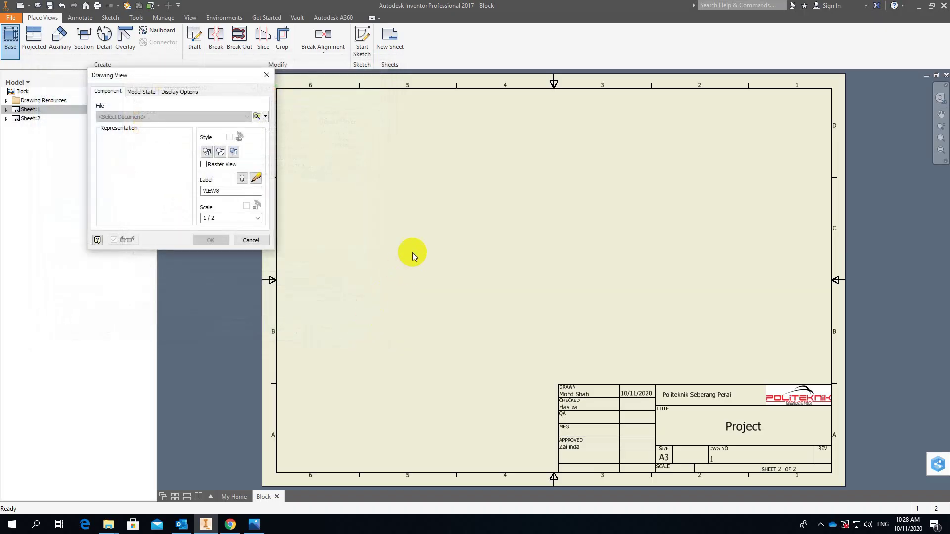
{"action": "left_click", "coordinate": [251, 240]}
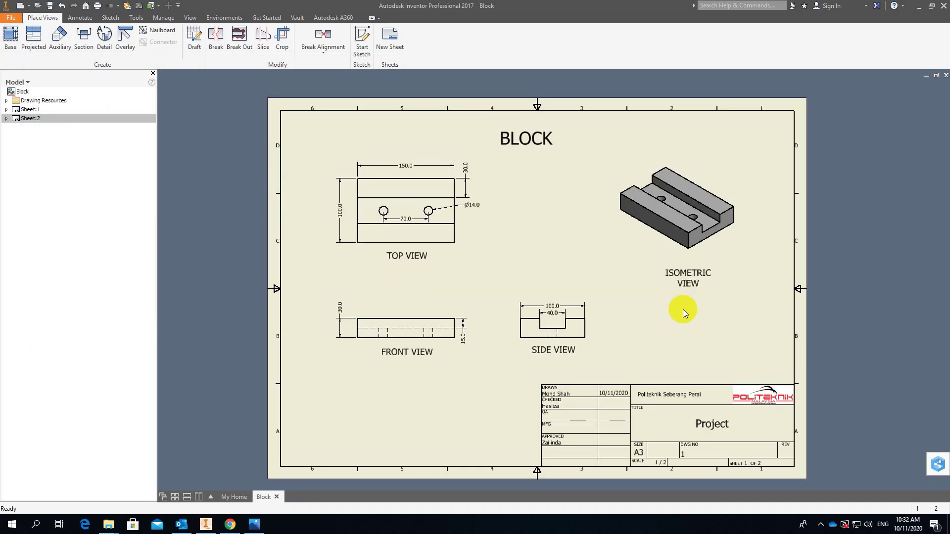